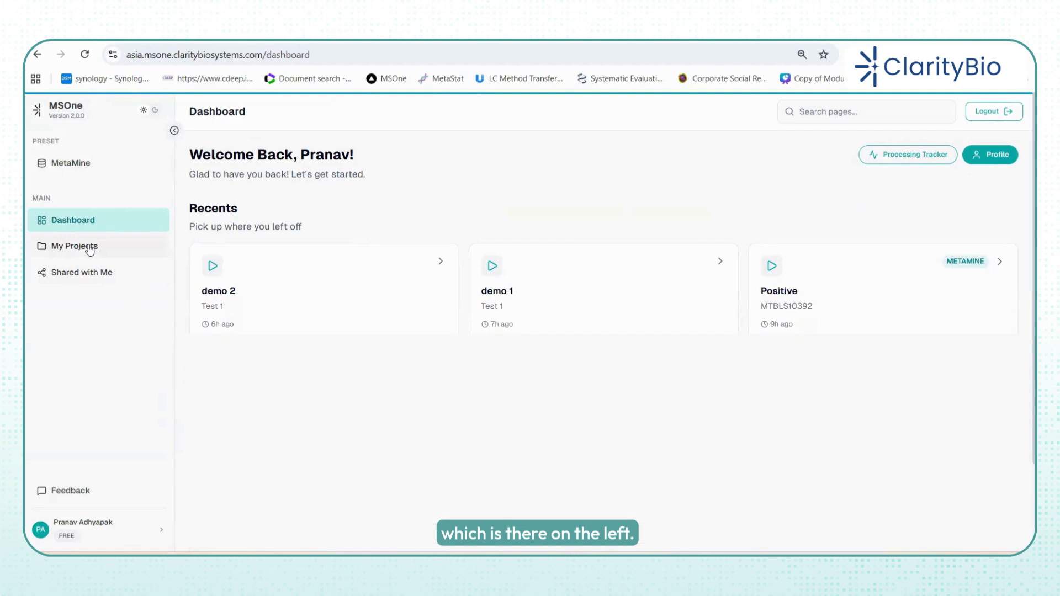
- Create a new project named "Test 2" with the description "disease vs healthy" and the field Metabolomics
click(81, 246)
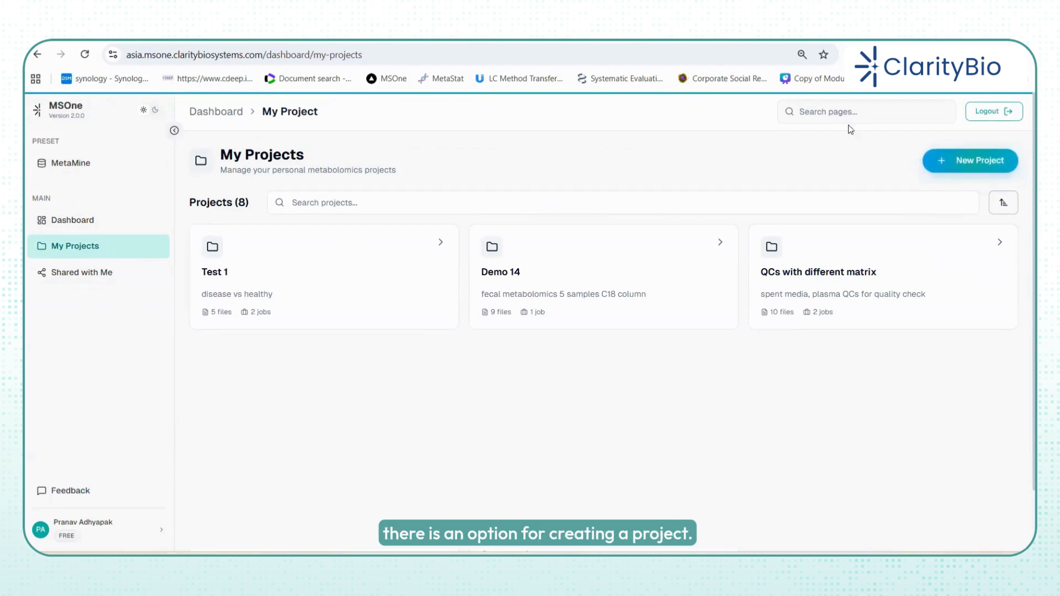
click(957, 162)
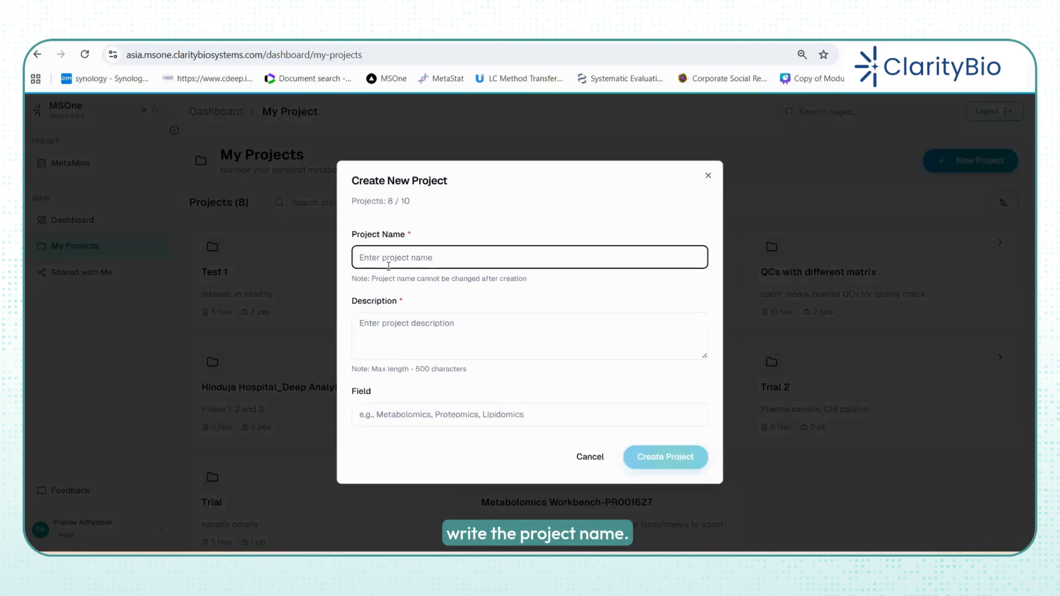
text(Test 2)
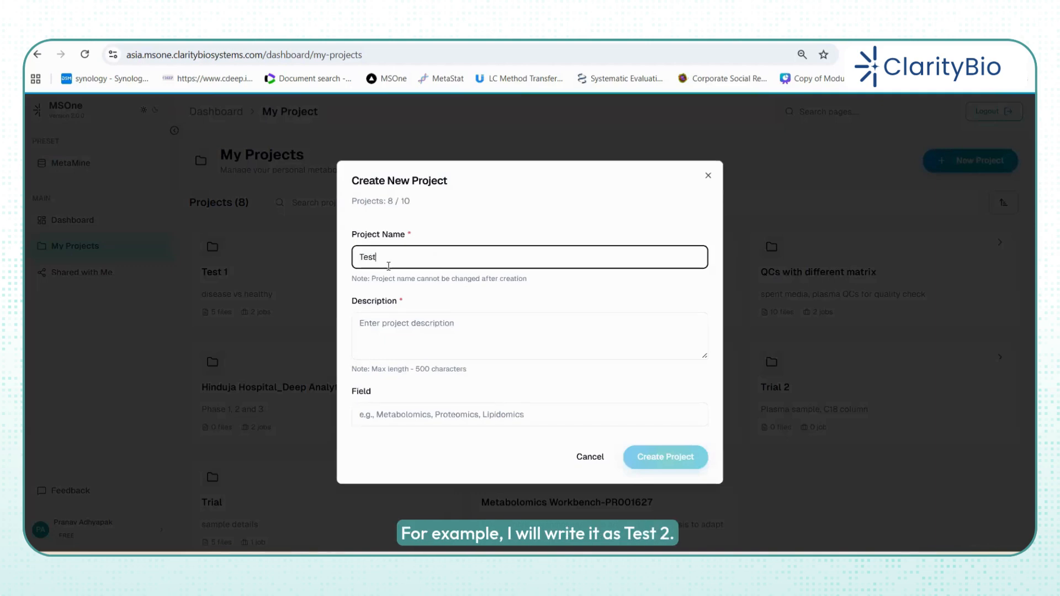
click(380, 323)
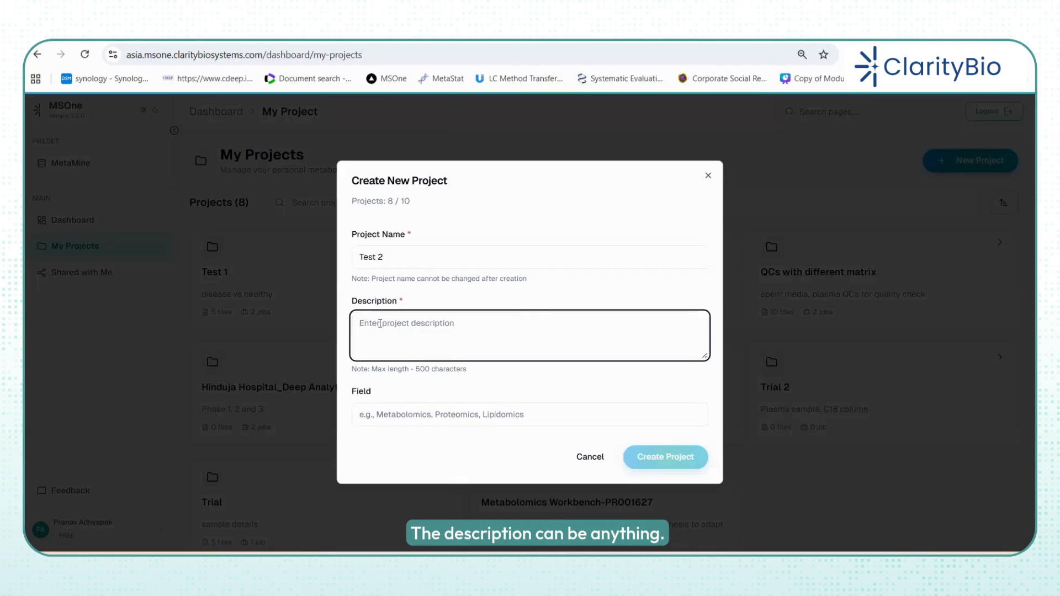
text(dise)
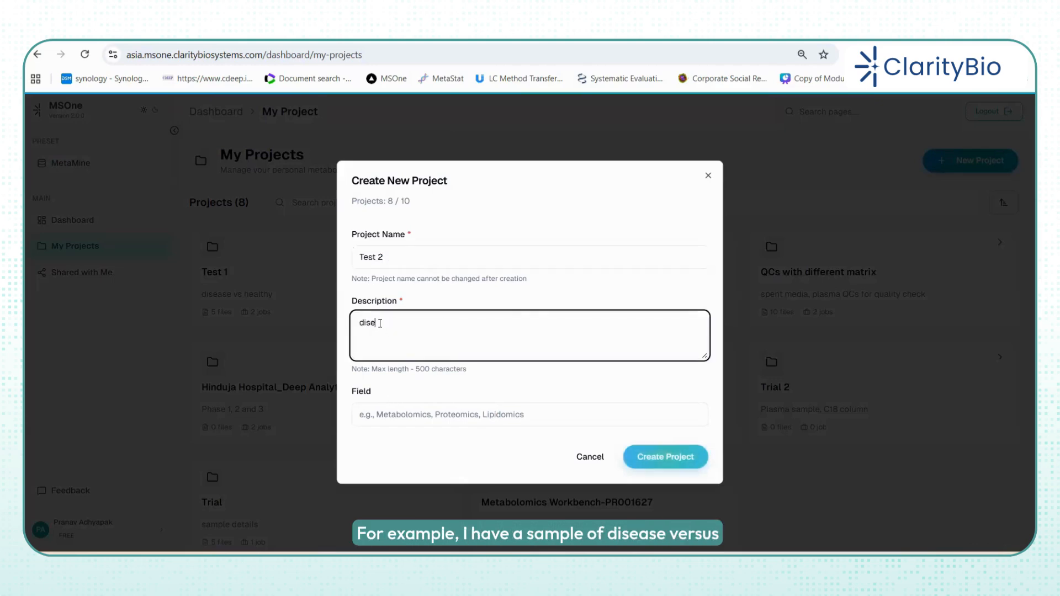
text(a)
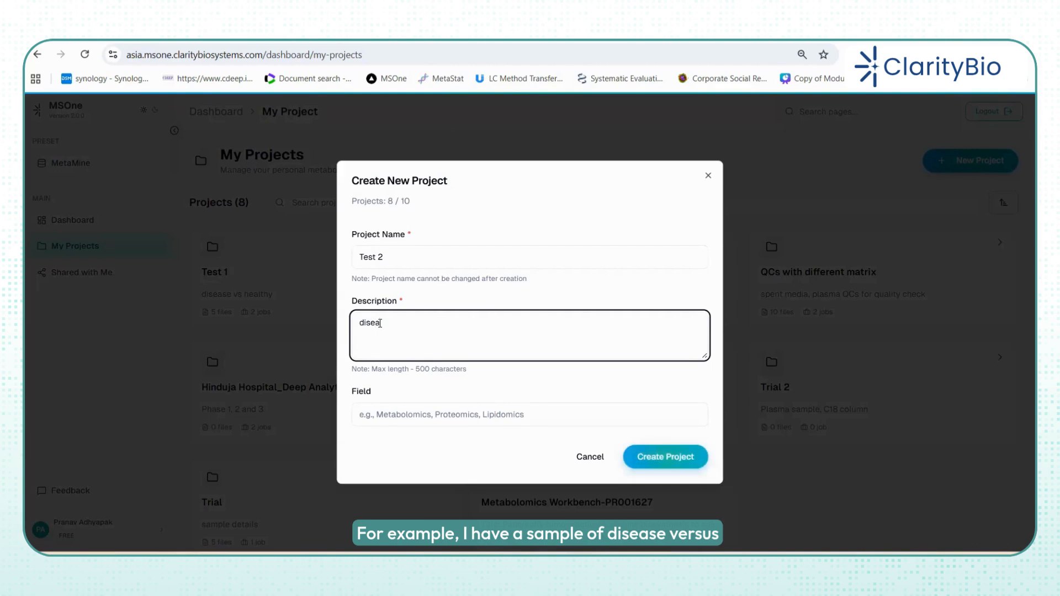
text(se vs healt)
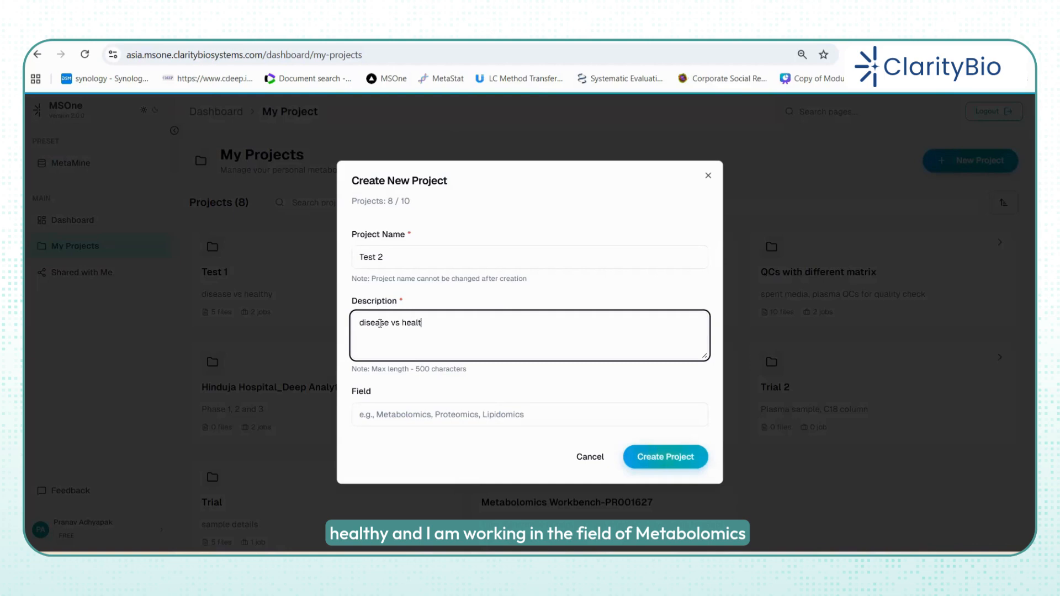
text(hy)
click(401, 426)
text(Metabolo)
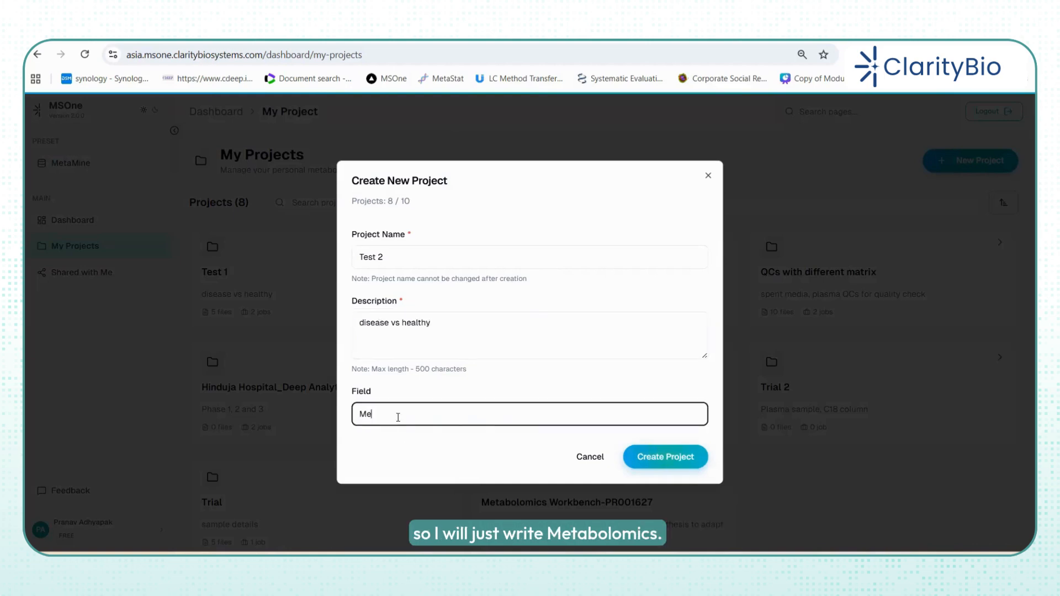
text(mics)
click(669, 457)
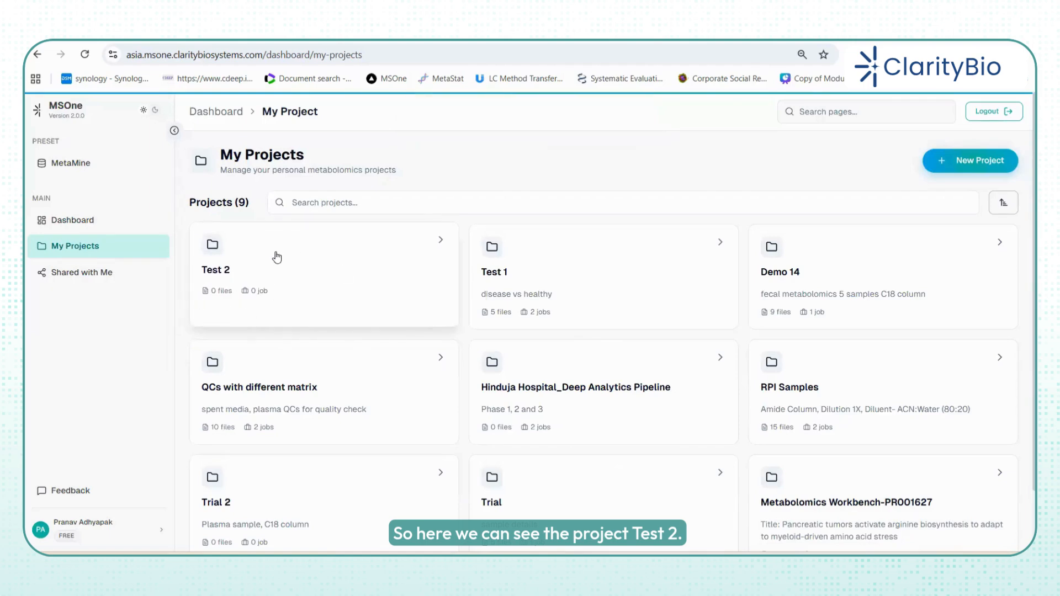
- Open the Test 2 project and examine its jobs, factors, files and project statistics sections
click(330, 283)
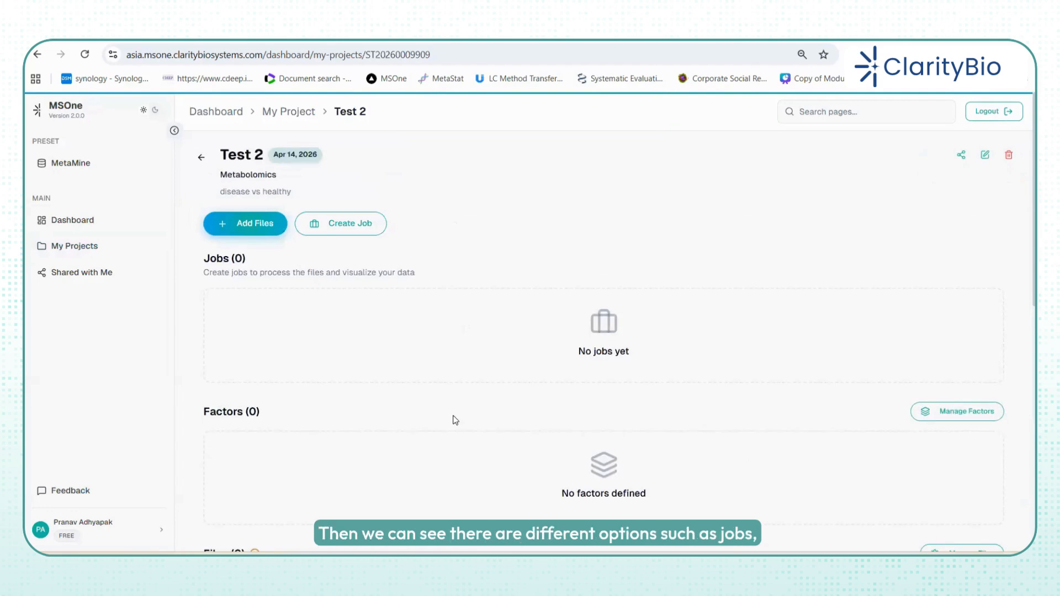
scroll(323, 409, down, 2)
scroll(323, 397, up, 1)
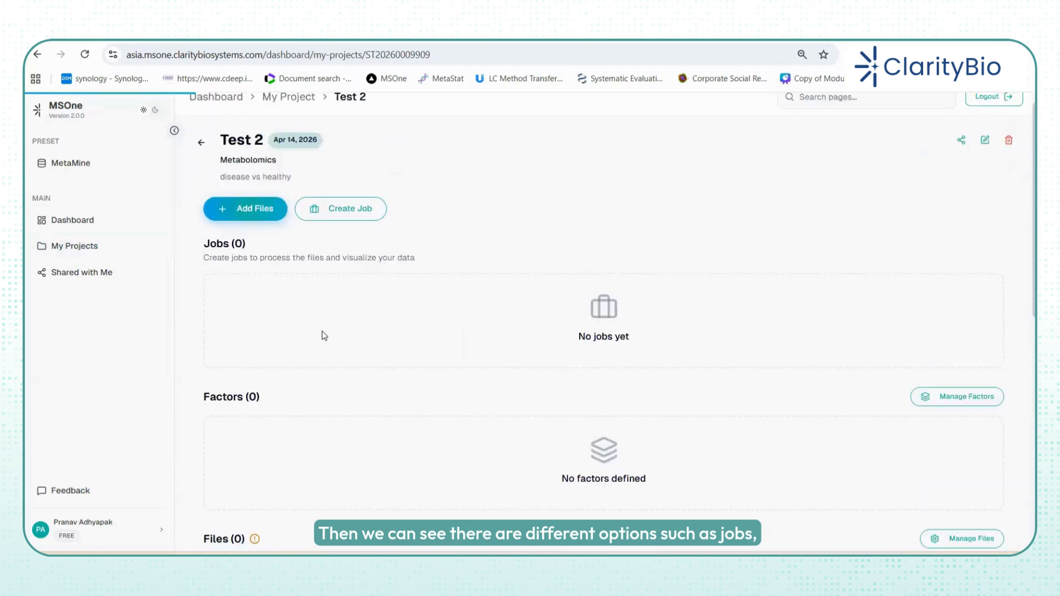
scroll(323, 330, up, 1)
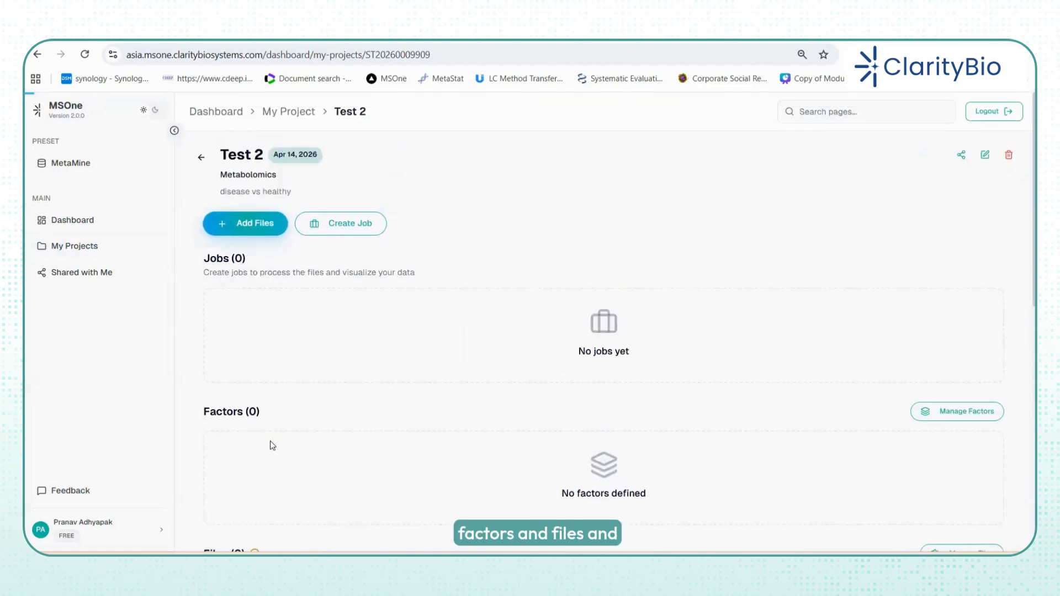
scroll(276, 458, down, 3)
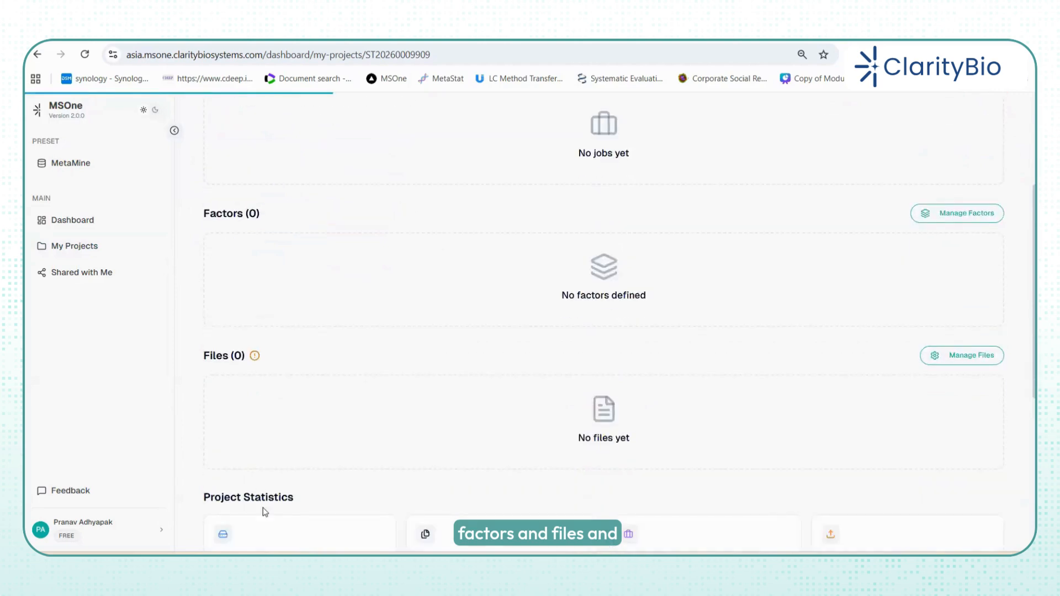
scroll(336, 494, down, 1)
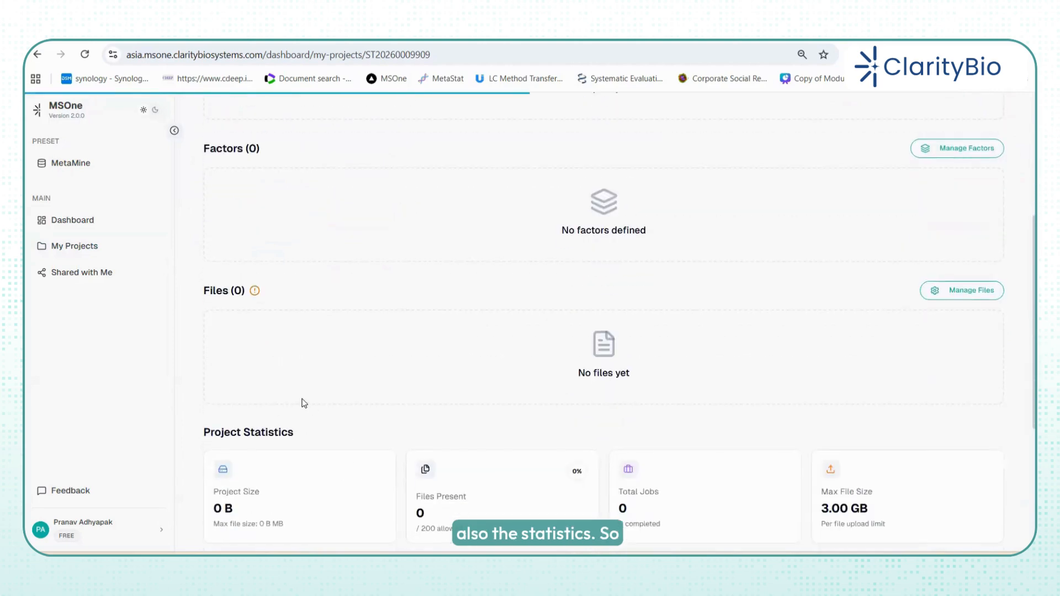
scroll(302, 403, up, 3)
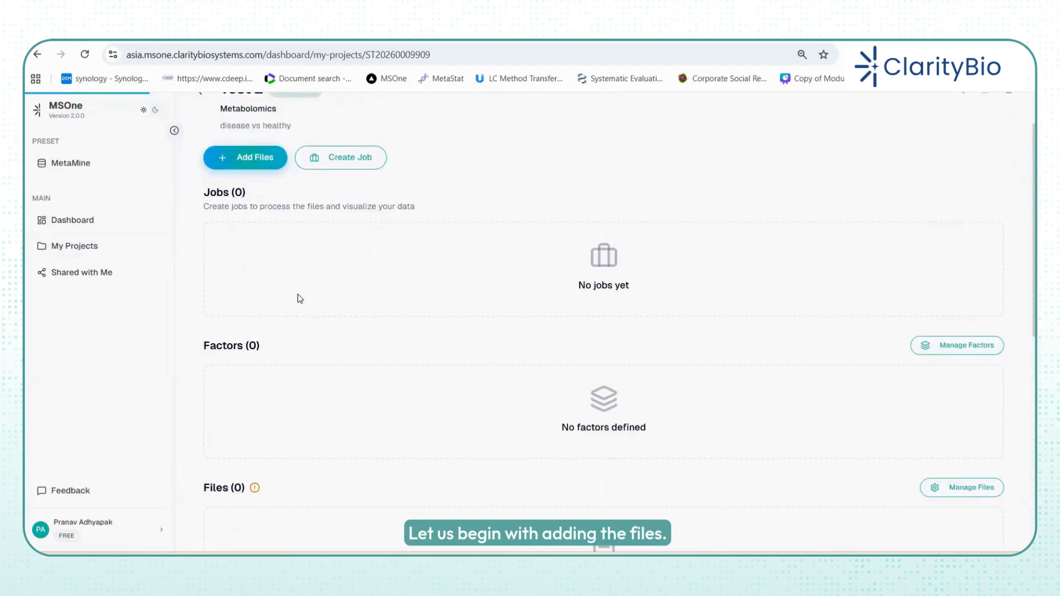
scroll(297, 293, up, 1)
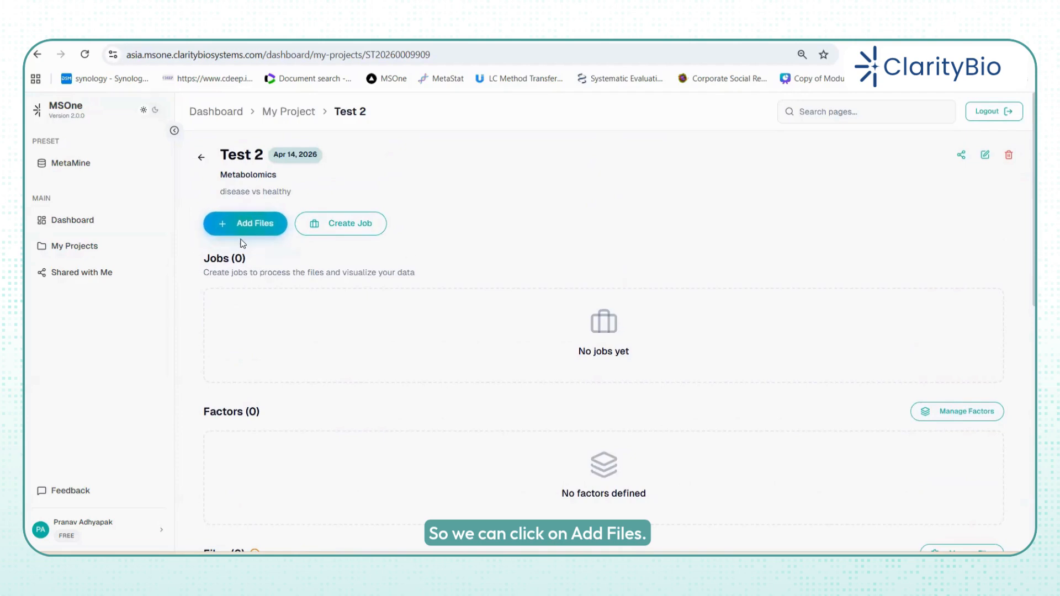
- Add the five selected HHST3_POS mzML files (001, 002, QC-1, SB-1, QC-2) from the workshop folder and proceed to the factors stage
click(254, 224)
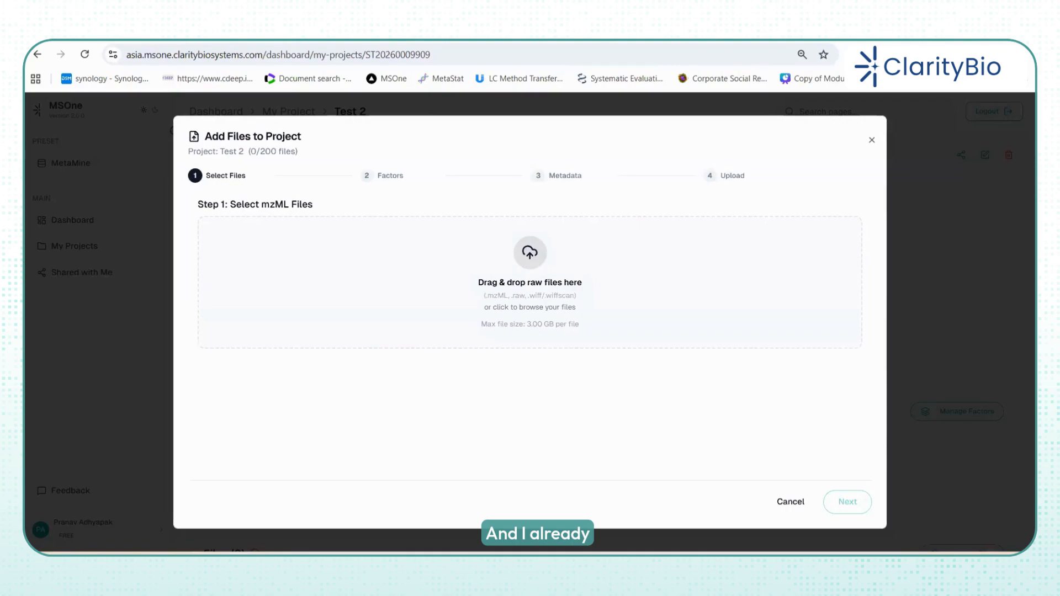
key(alt+Tab)
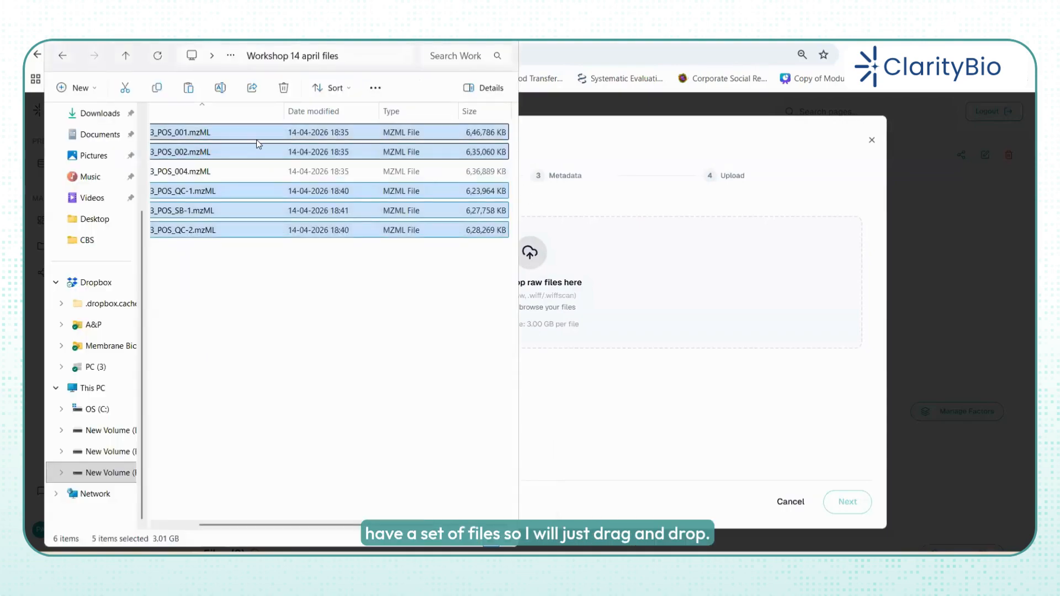
drag(503, 227, 688, 304)
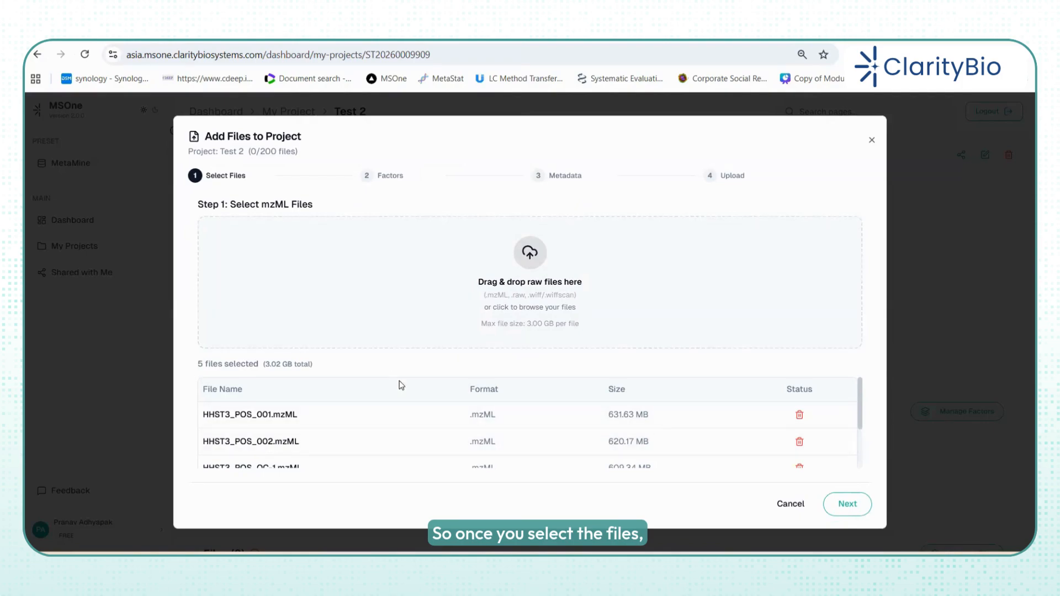
scroll(400, 386, down, 3)
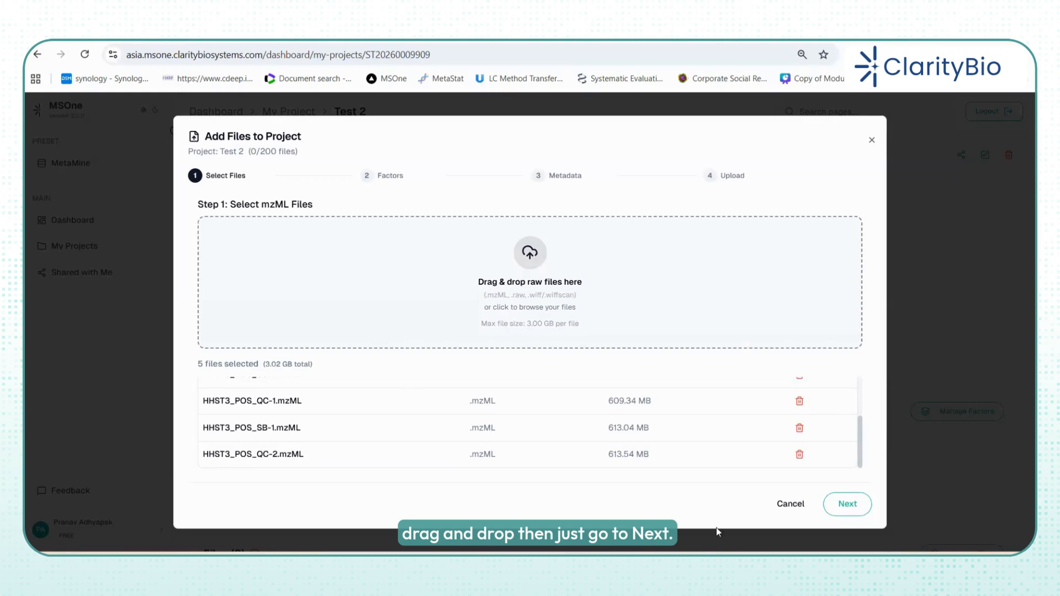
click(844, 503)
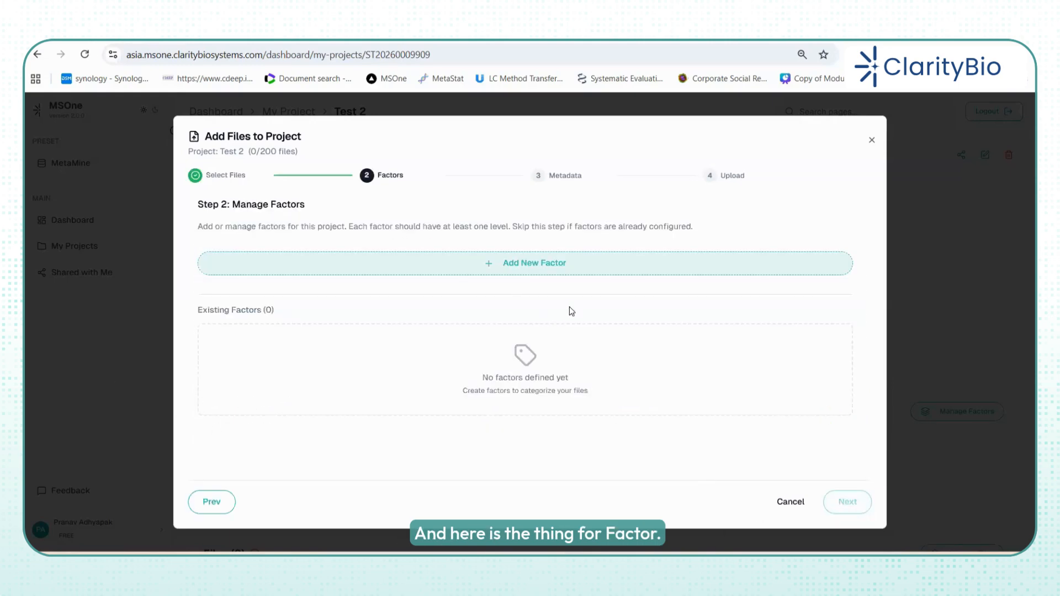
- Start a new factor named "Default" with the description "diabetes data"
click(493, 268)
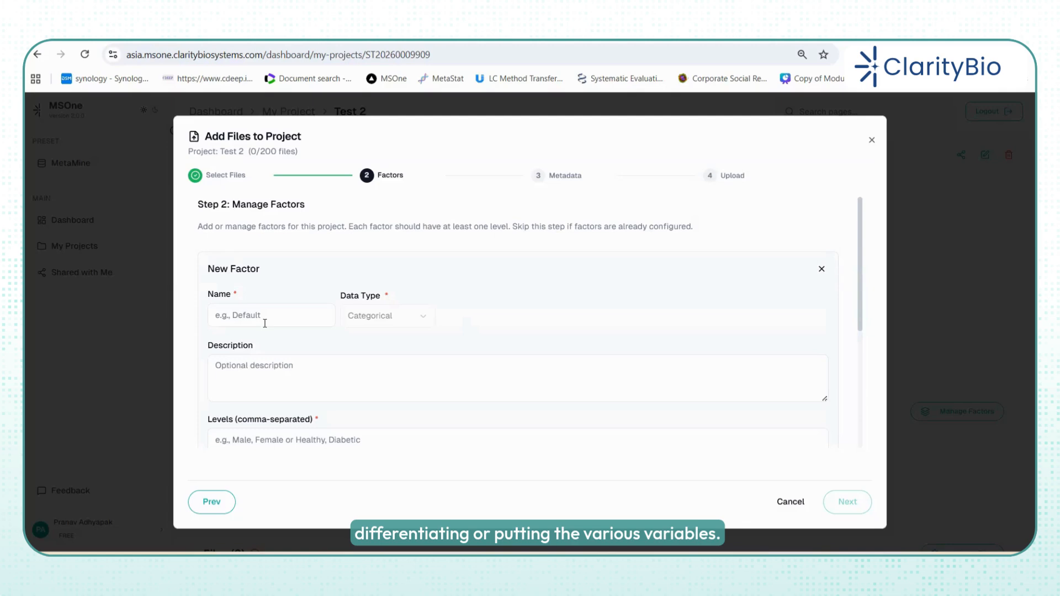
click(277, 291)
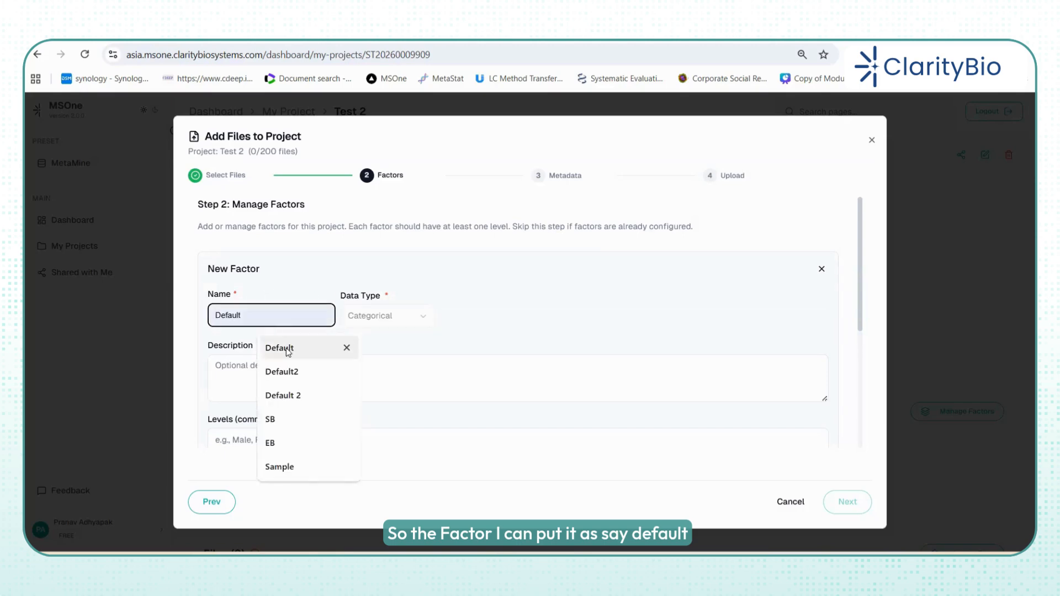
click(288, 351)
click(259, 363)
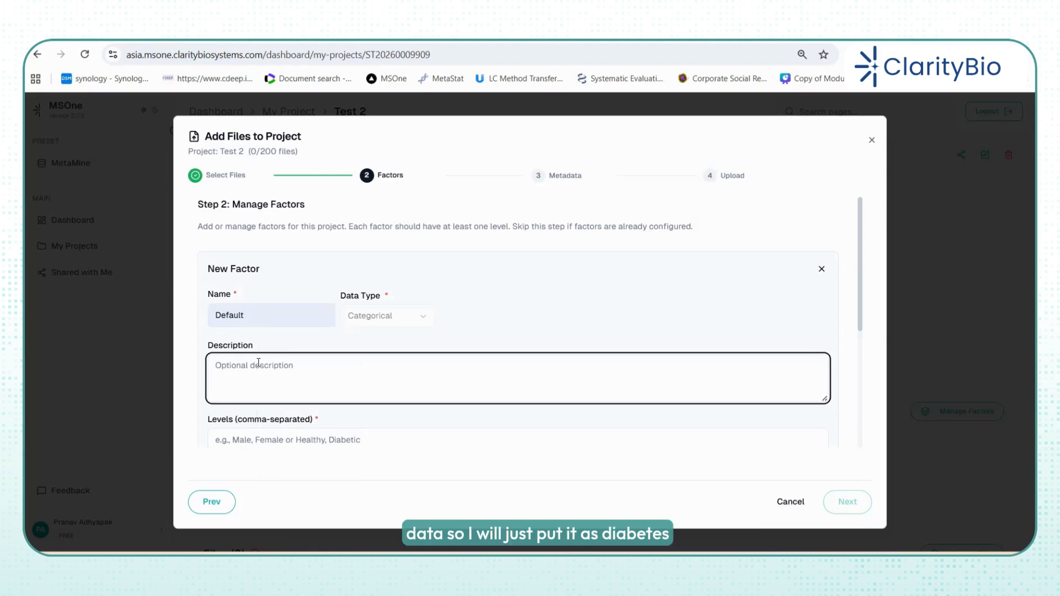
text(diabetes data)
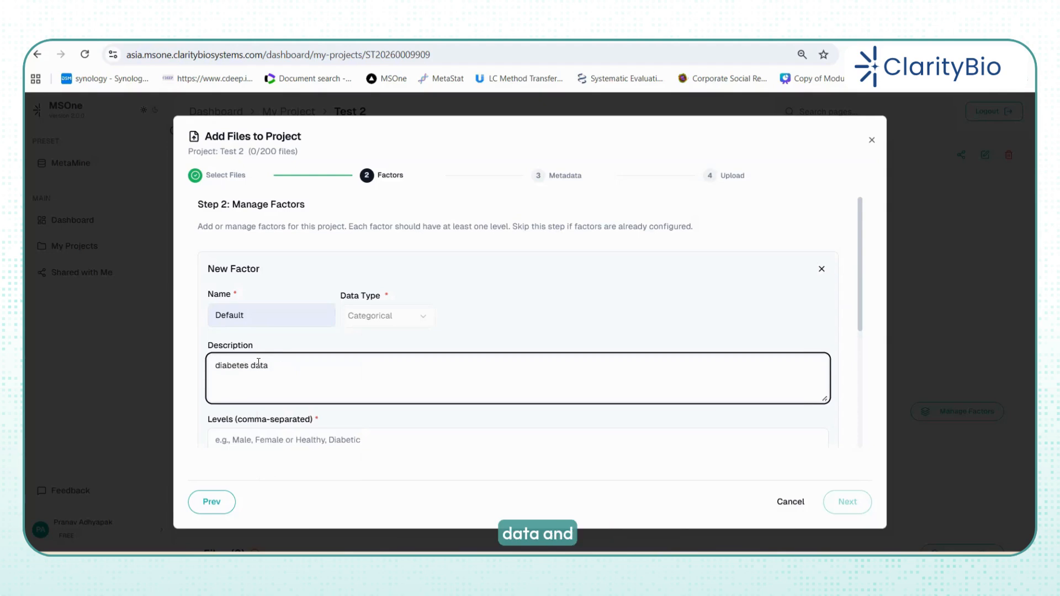
- Create the factor with the levels Diabetic, Healthy, QC, Blank and proceed to the metadata stage
click(289, 442)
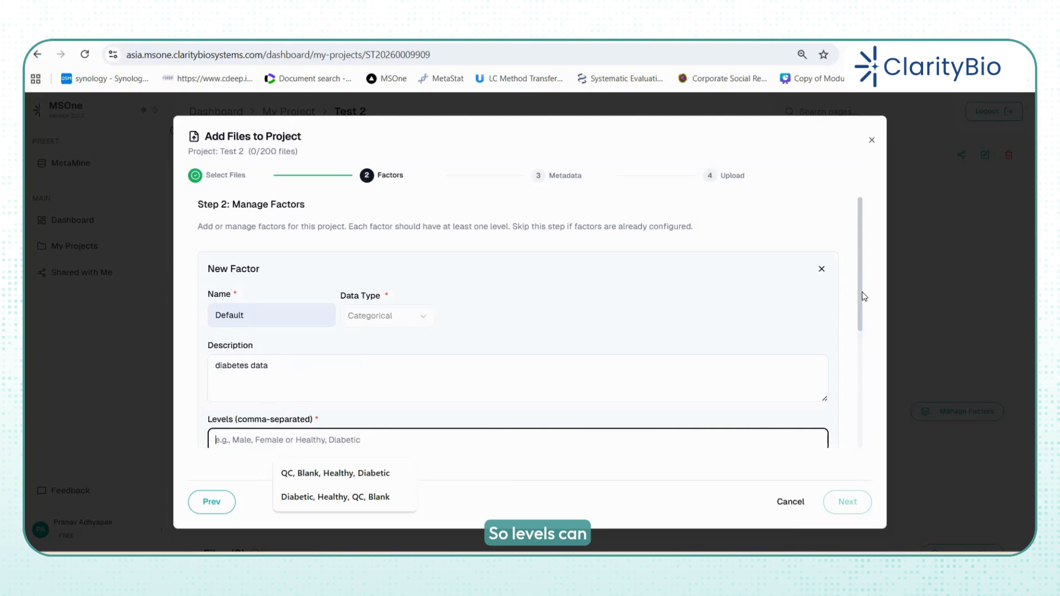
drag(863, 291, 858, 333)
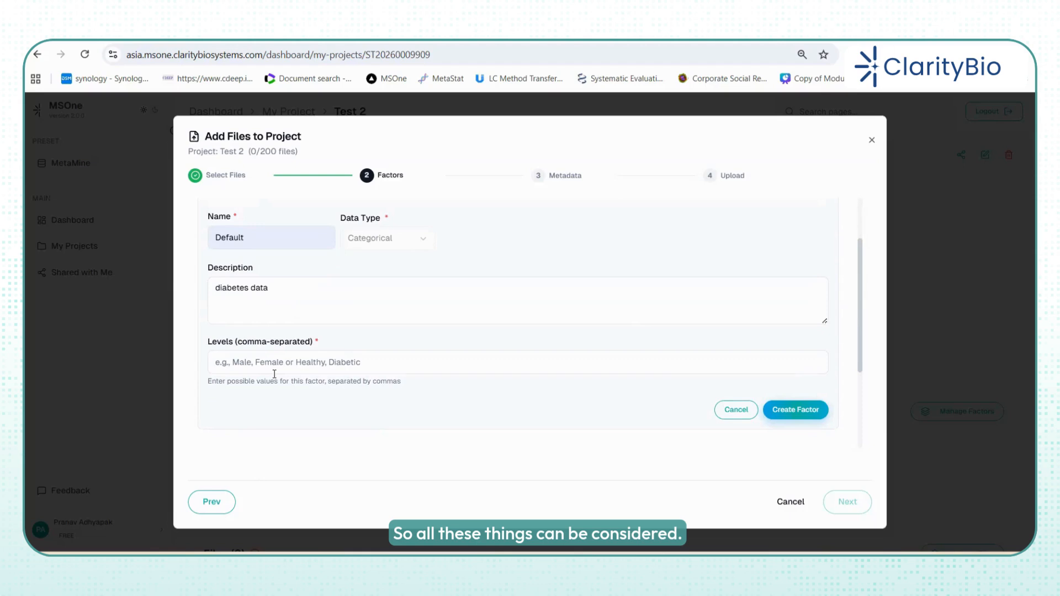
click(257, 361)
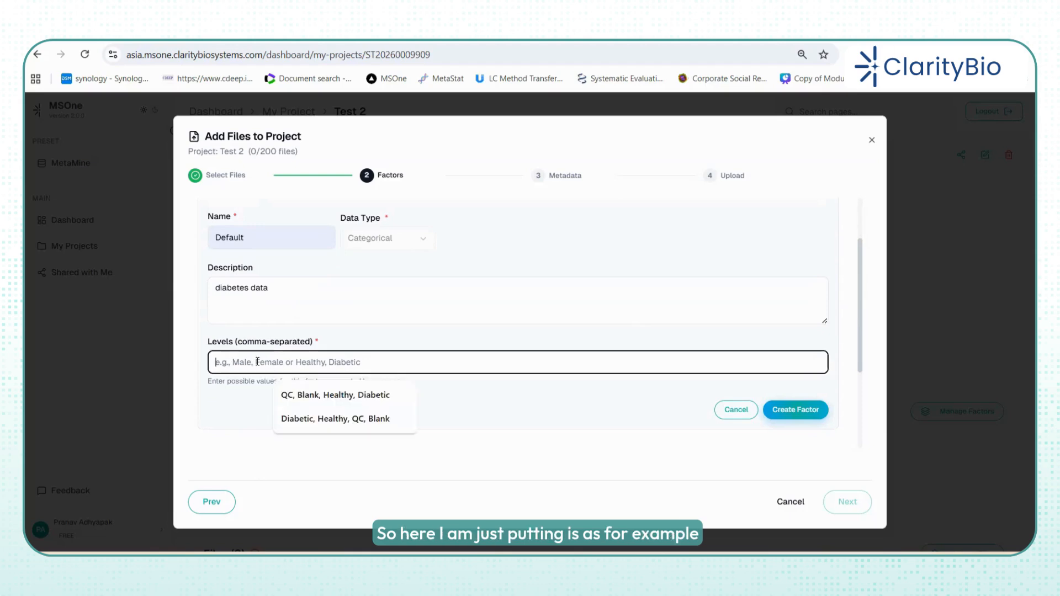
text(Di)
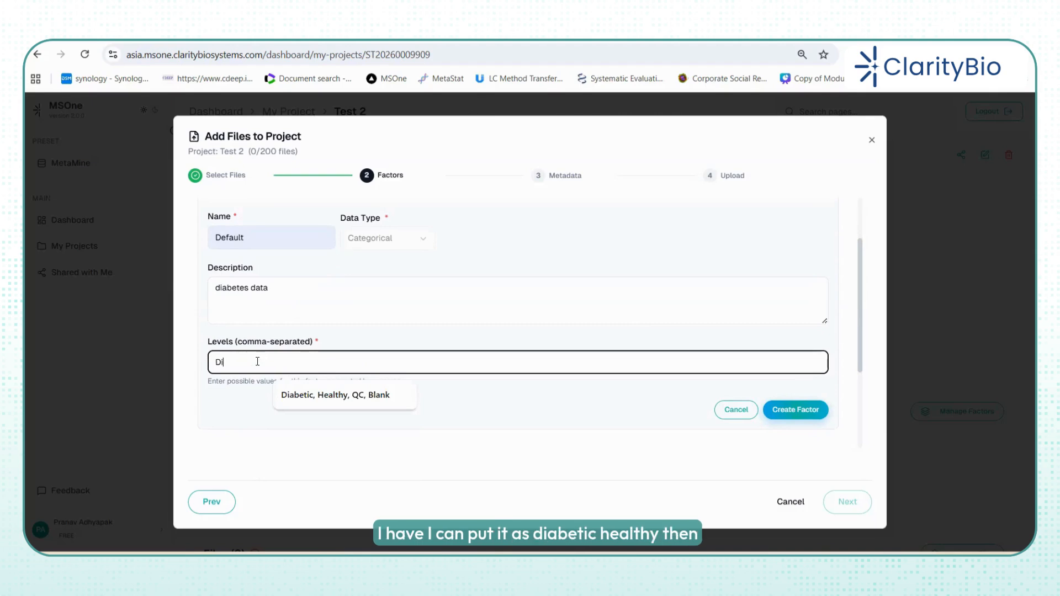
click(303, 398)
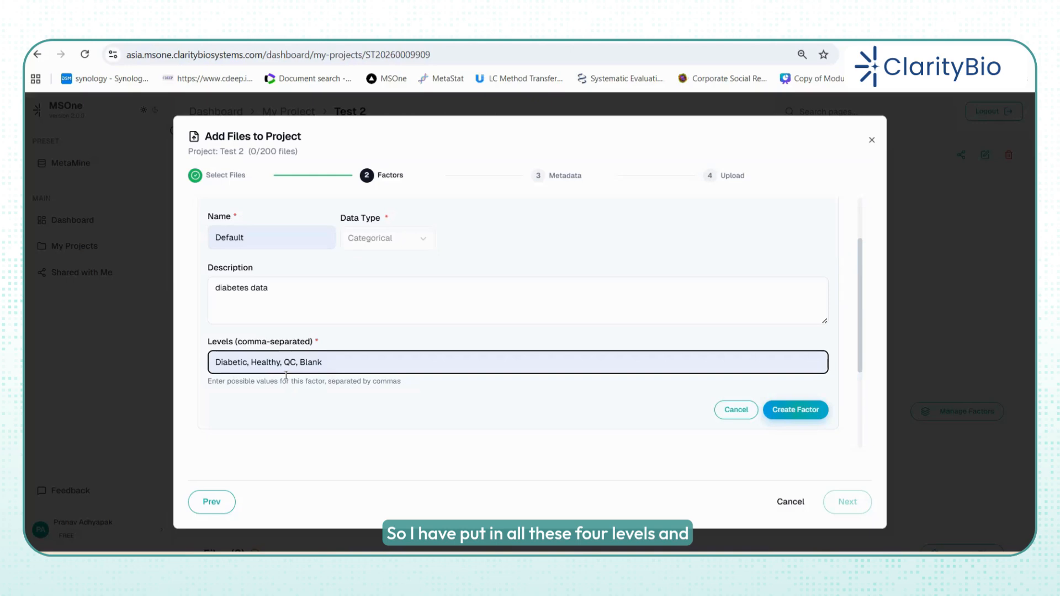
click(789, 411)
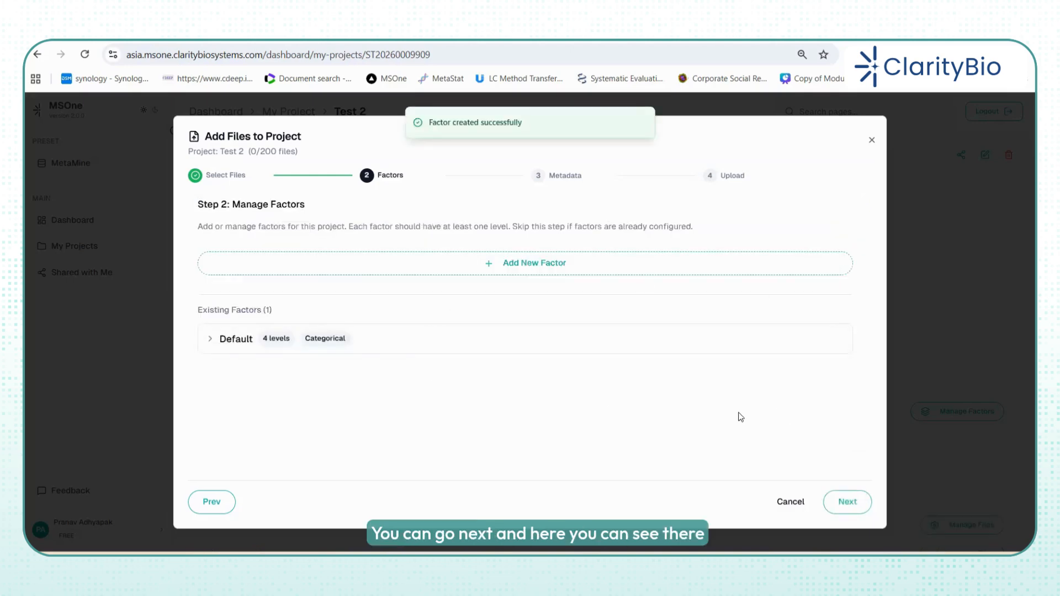
click(854, 506)
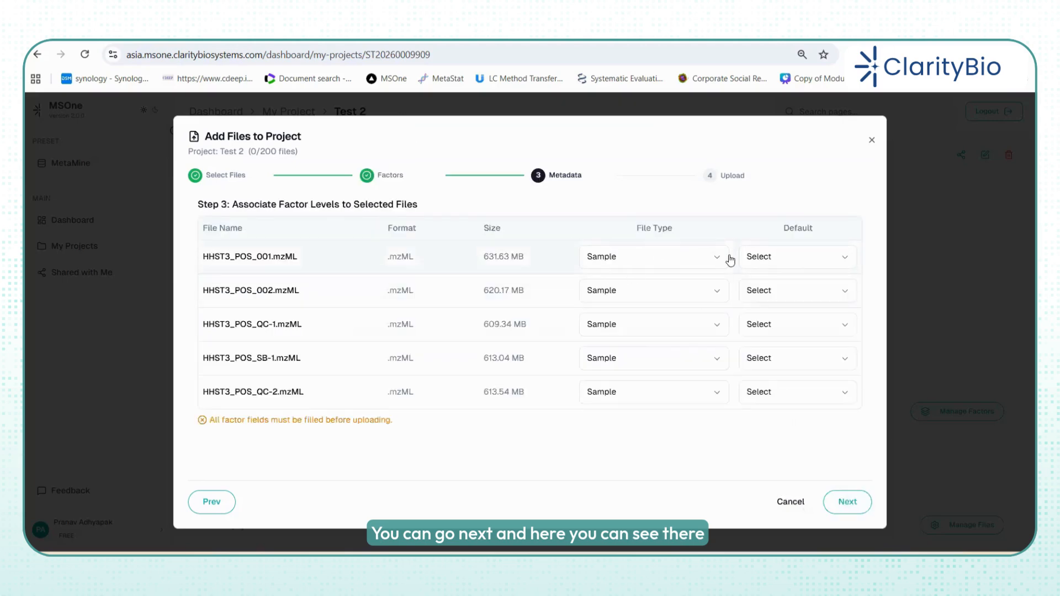
- Assign the Diabetic level to HHST3_POS_001.mzML, keeping its file type as Sample
click(644, 256)
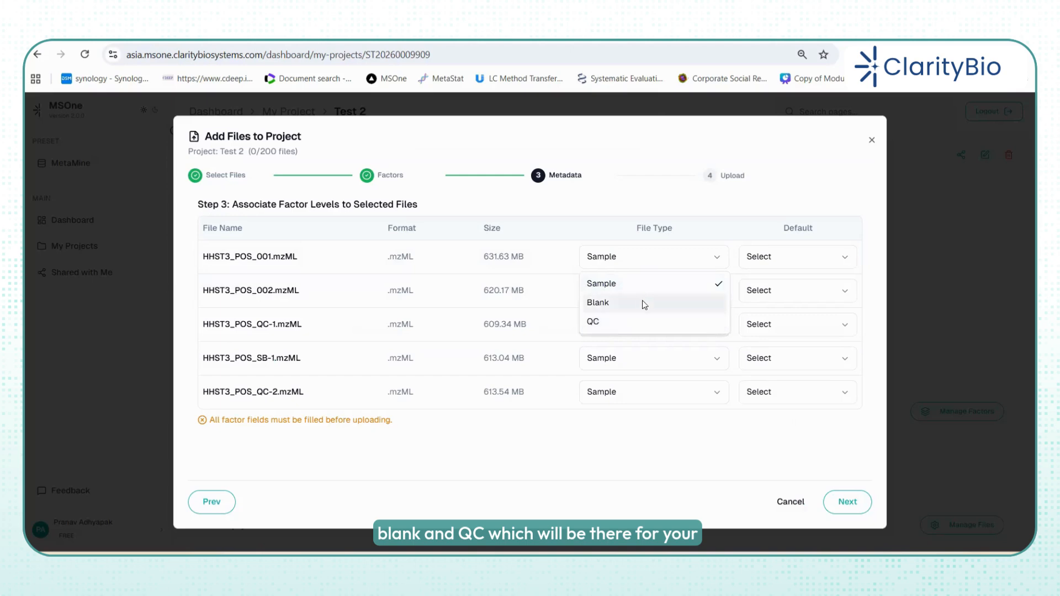
click(799, 267)
click(800, 267)
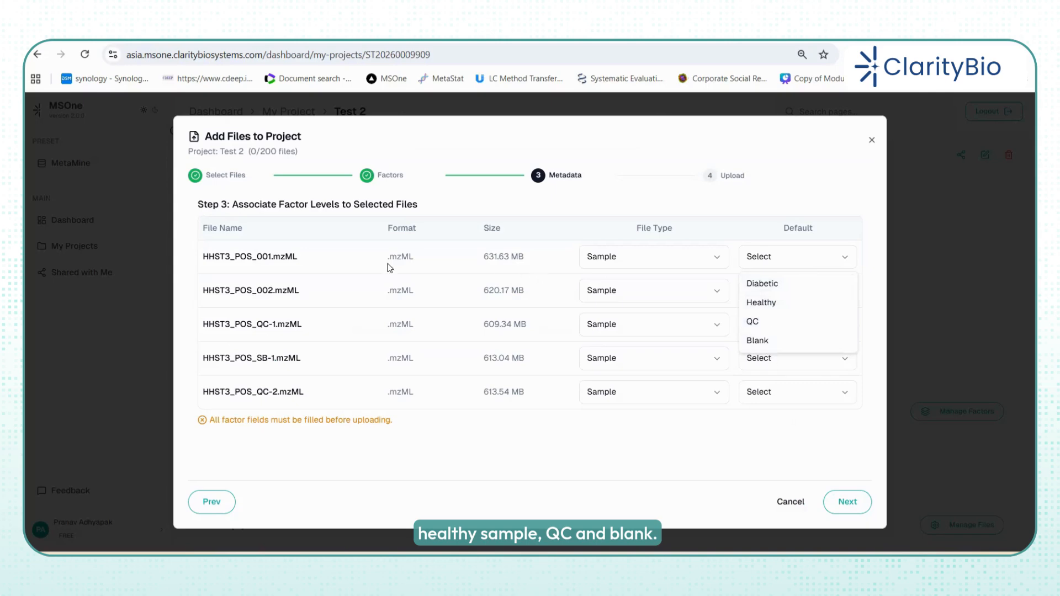
click(786, 287)
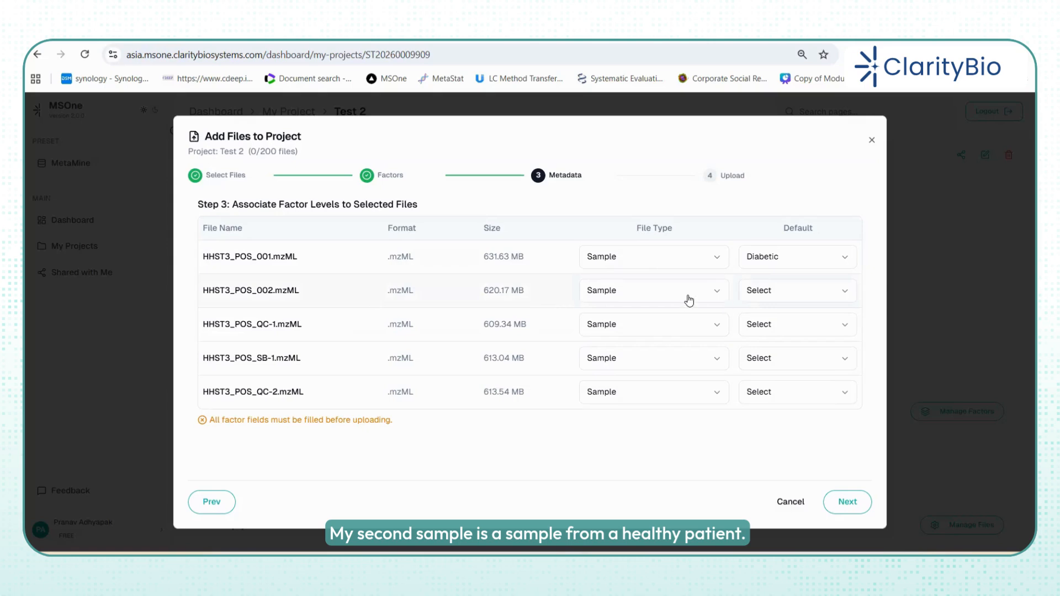
- Assign the Healthy level to HHST3_POS_002.mzML, and set HHST3_POS_QC-1.mzML to file type QC with level QC
click(772, 298)
click(781, 338)
click(691, 333)
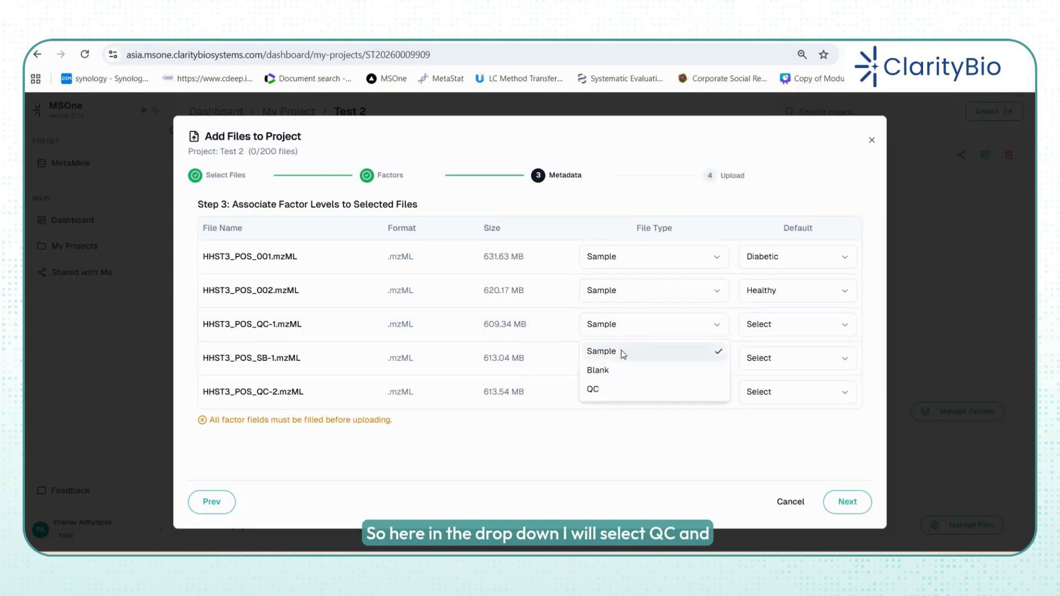
click(607, 391)
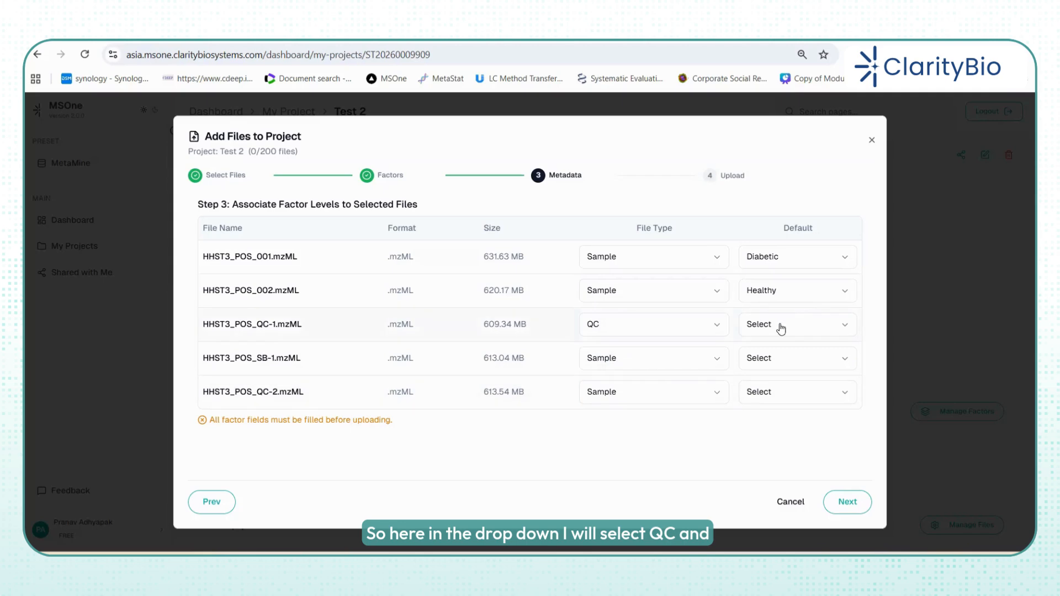
click(776, 331)
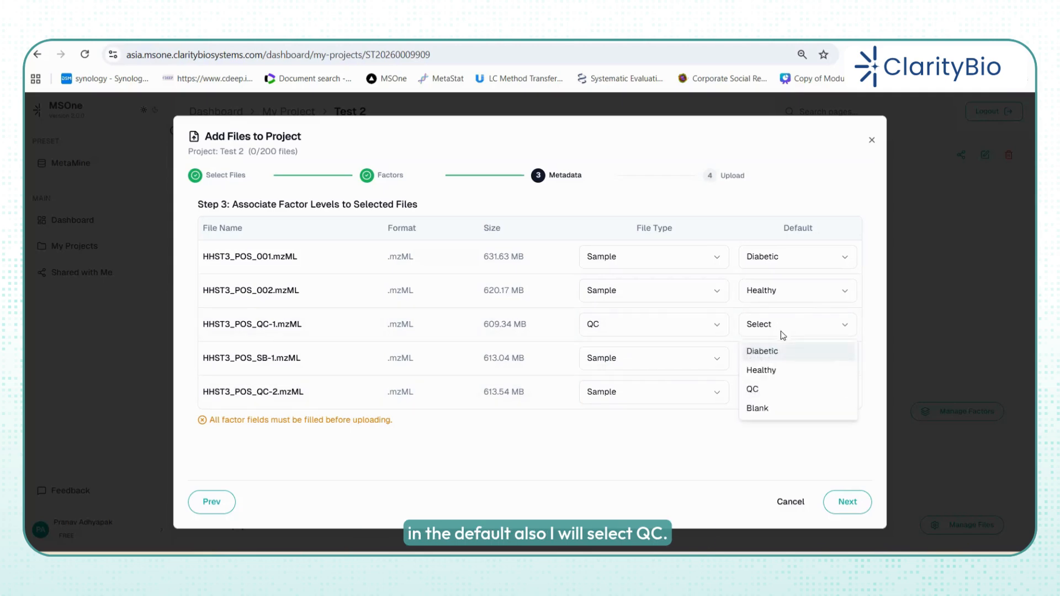
click(755, 391)
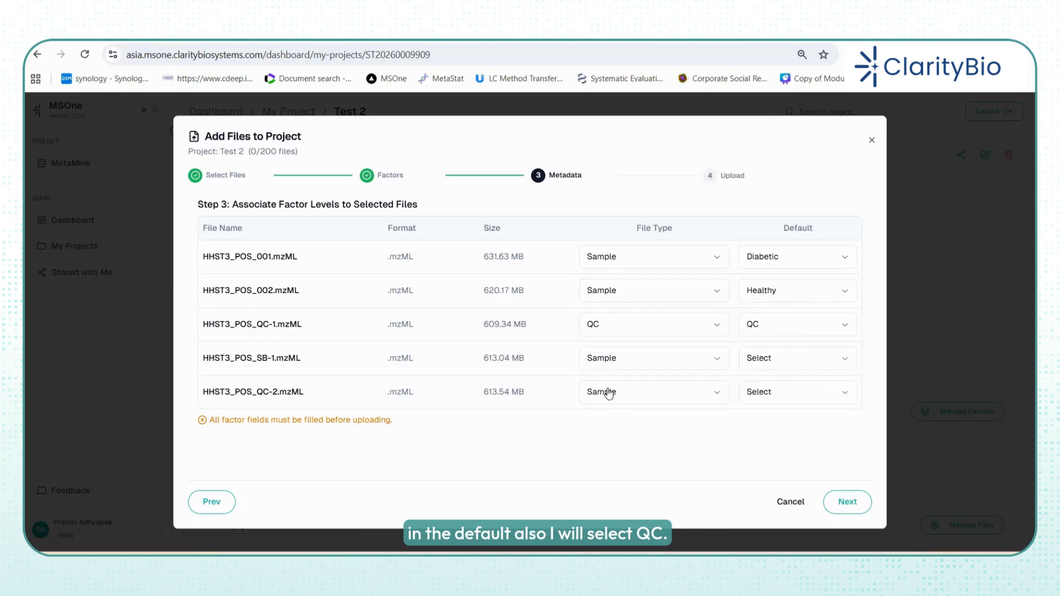
- Set HHST3_POS_SB-1.mzML to file type Blank and assign it the Blank level
click(663, 363)
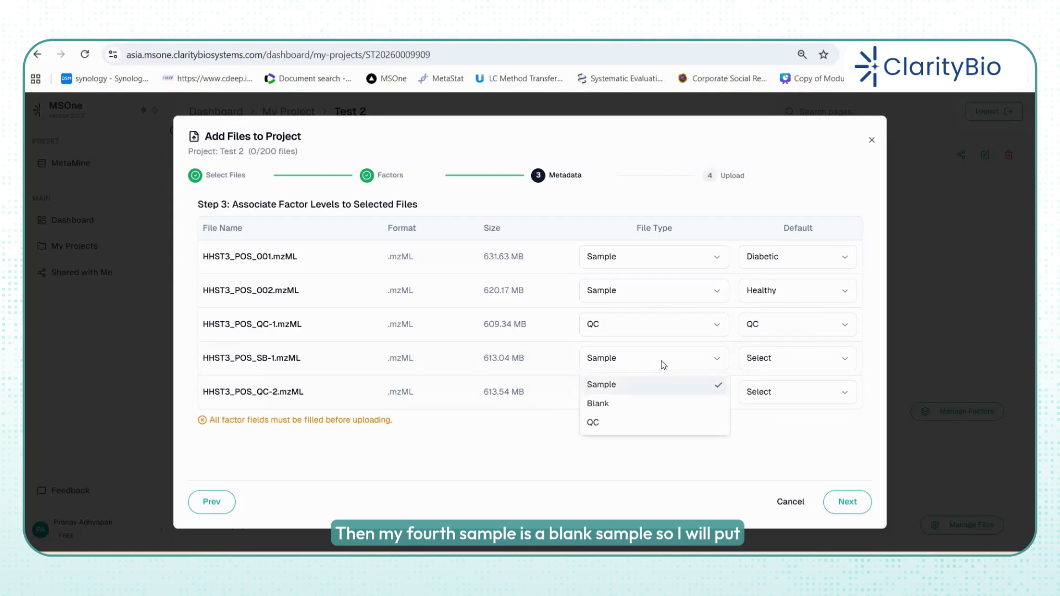
click(612, 406)
click(774, 360)
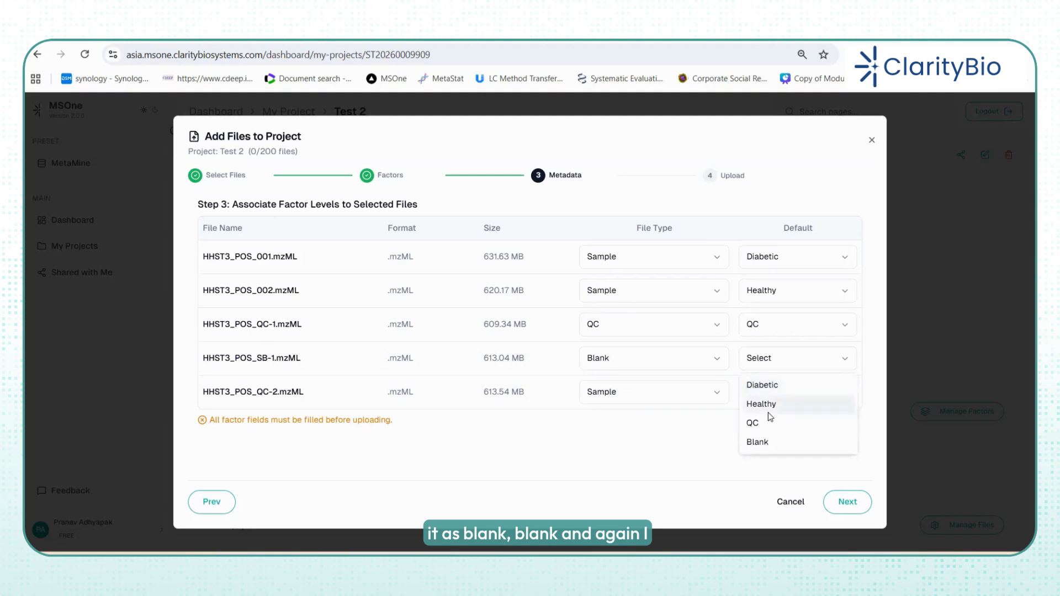
click(763, 441)
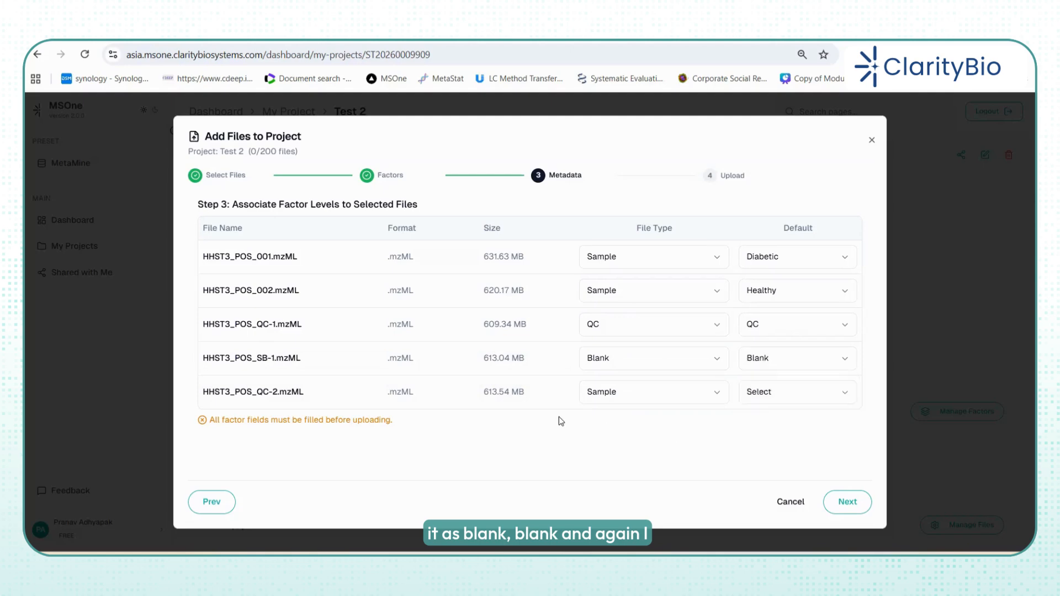
- Set HHST3_POS_QC-2.mzML to file type QC with level QC, proceed to the upload stage and leave it without uploading
click(636, 397)
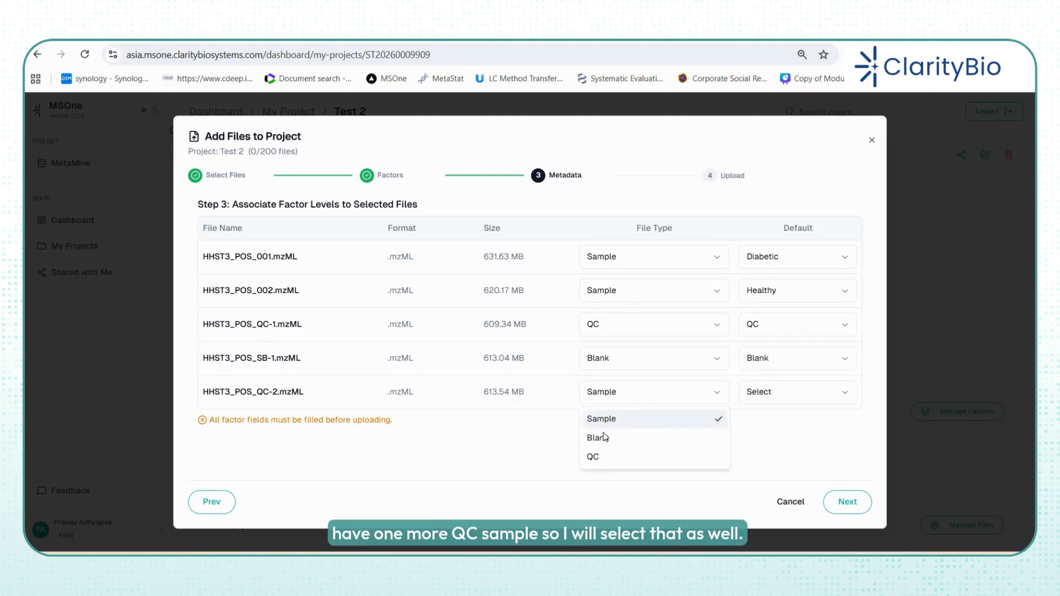
click(599, 457)
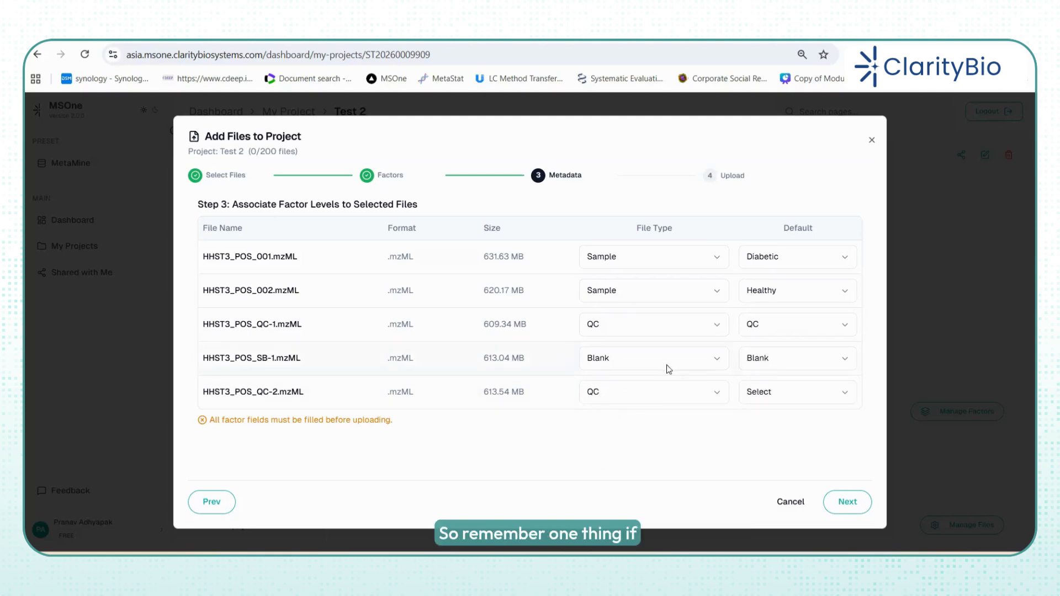
click(621, 391)
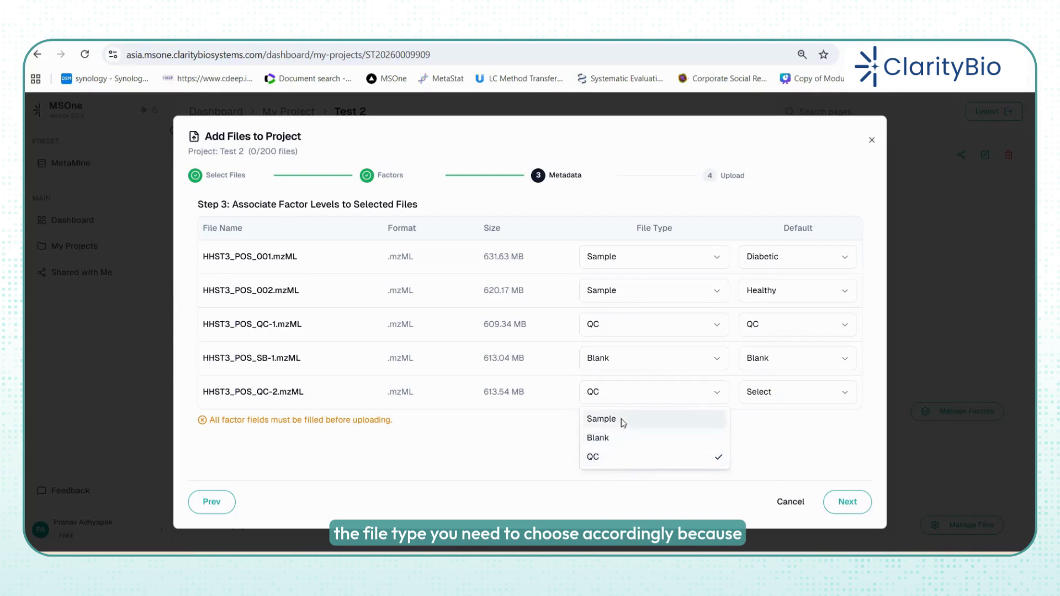
click(787, 397)
click(787, 397)
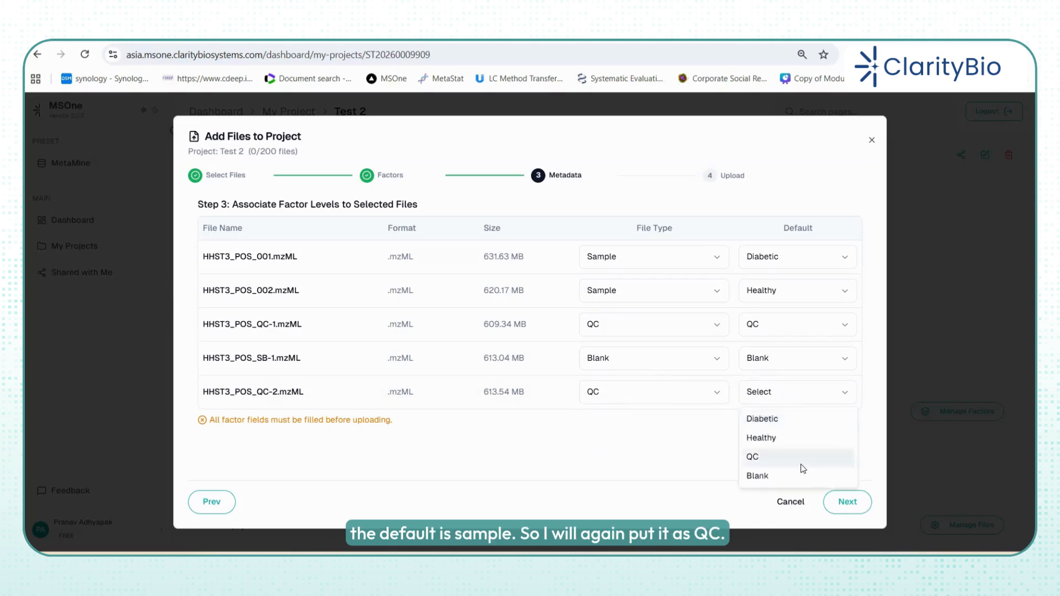
click(752, 459)
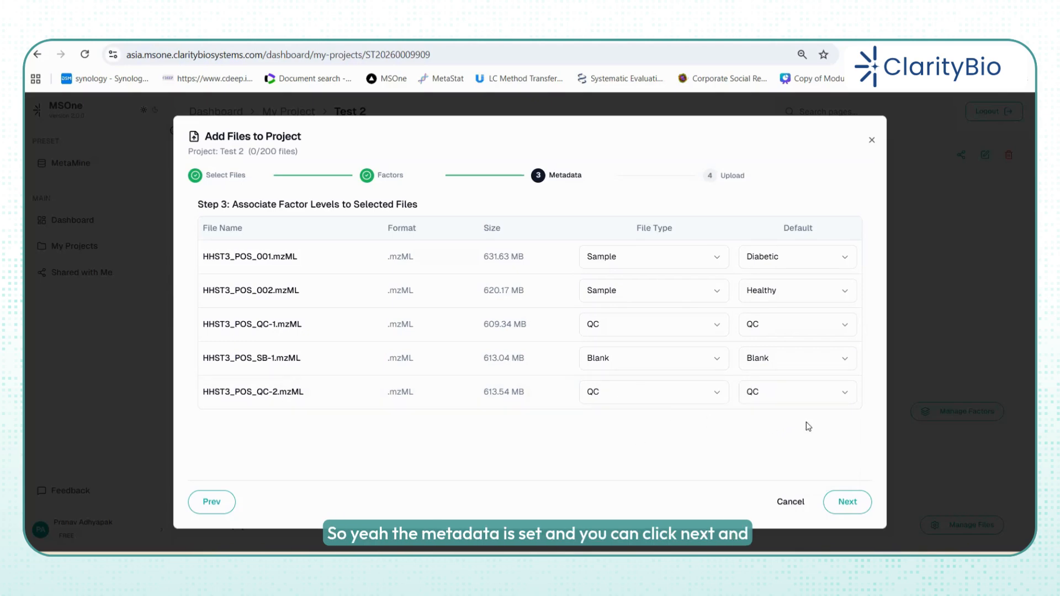
click(852, 508)
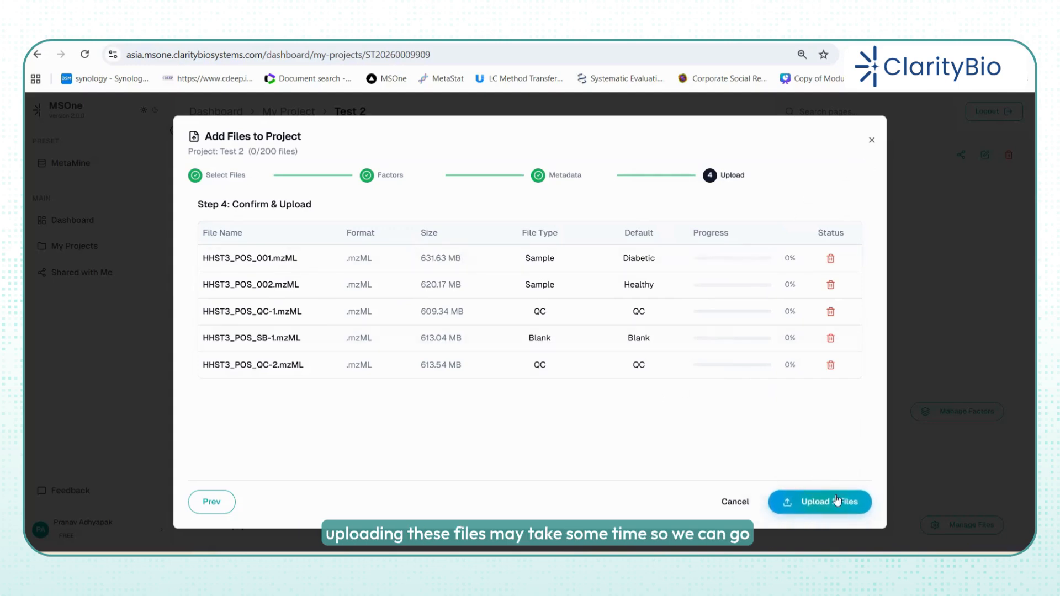
click(870, 143)
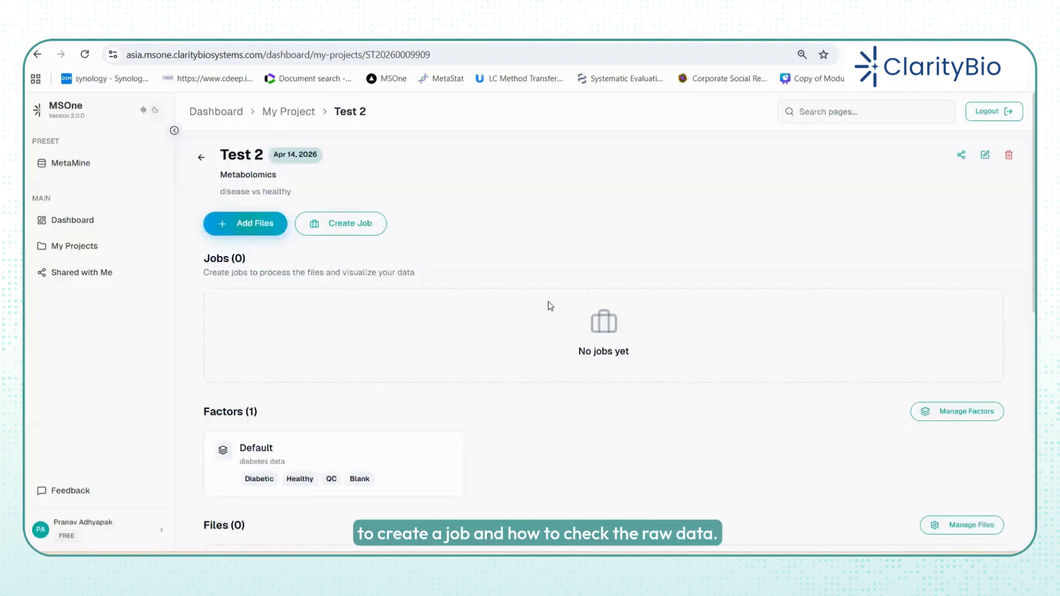
- Switch to the Test 1 project and review its factor levels and uploaded files
click(201, 160)
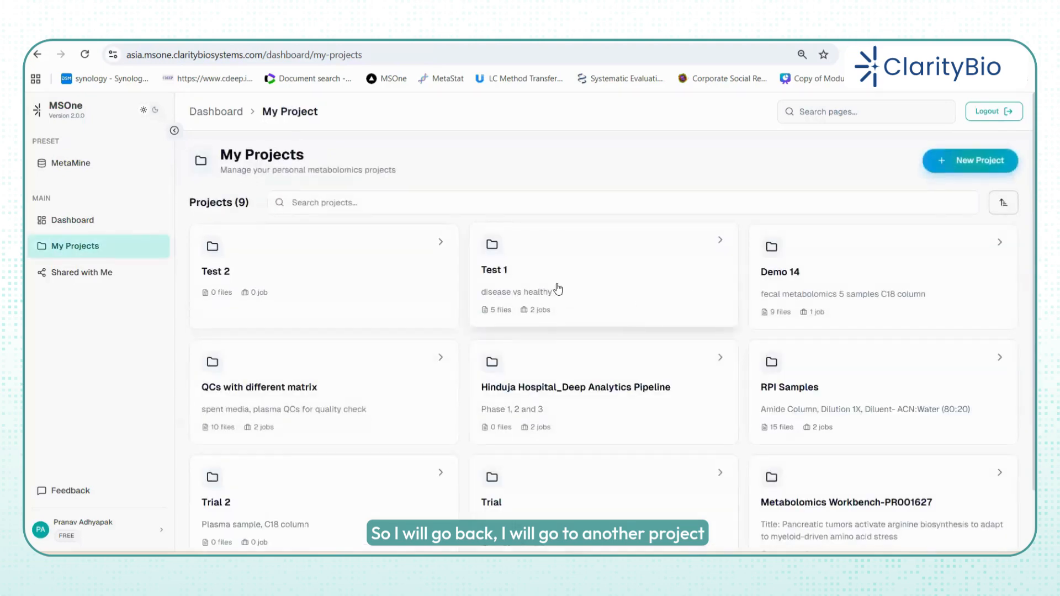
click(551, 281)
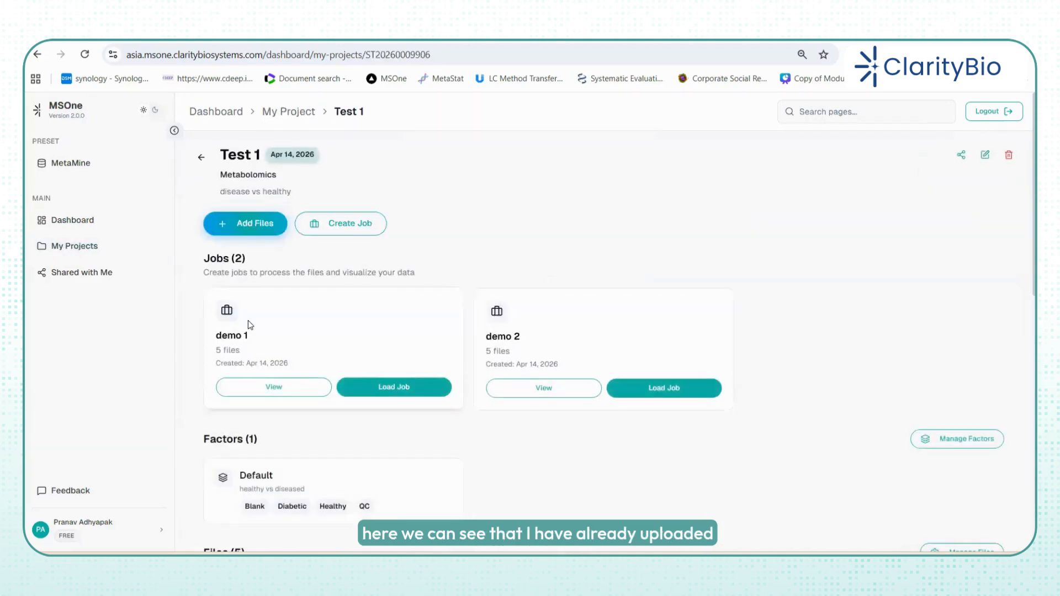
scroll(247, 323, down, 6)
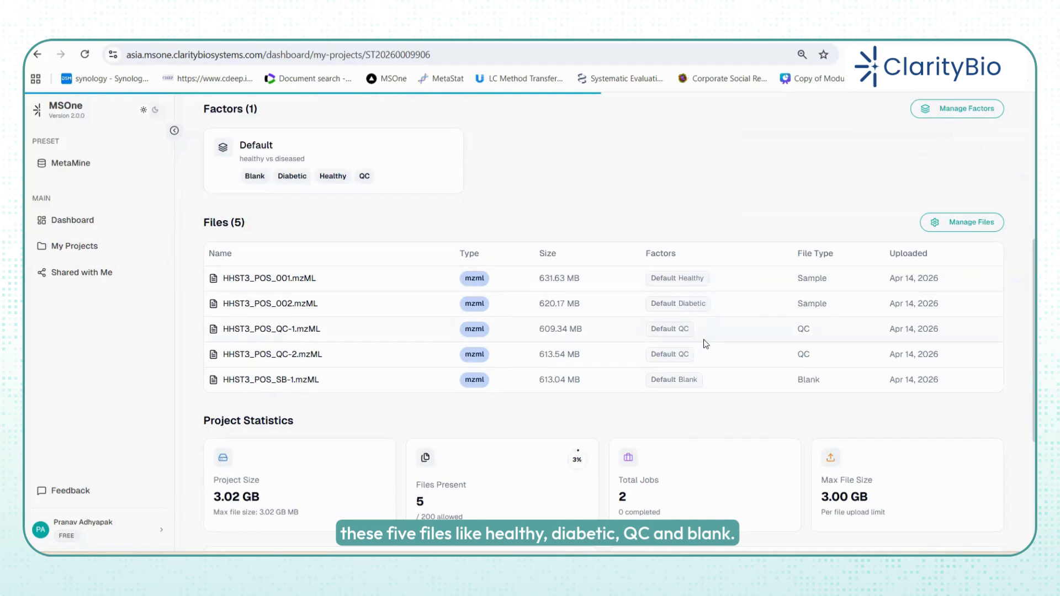
scroll(585, 304, up, 1)
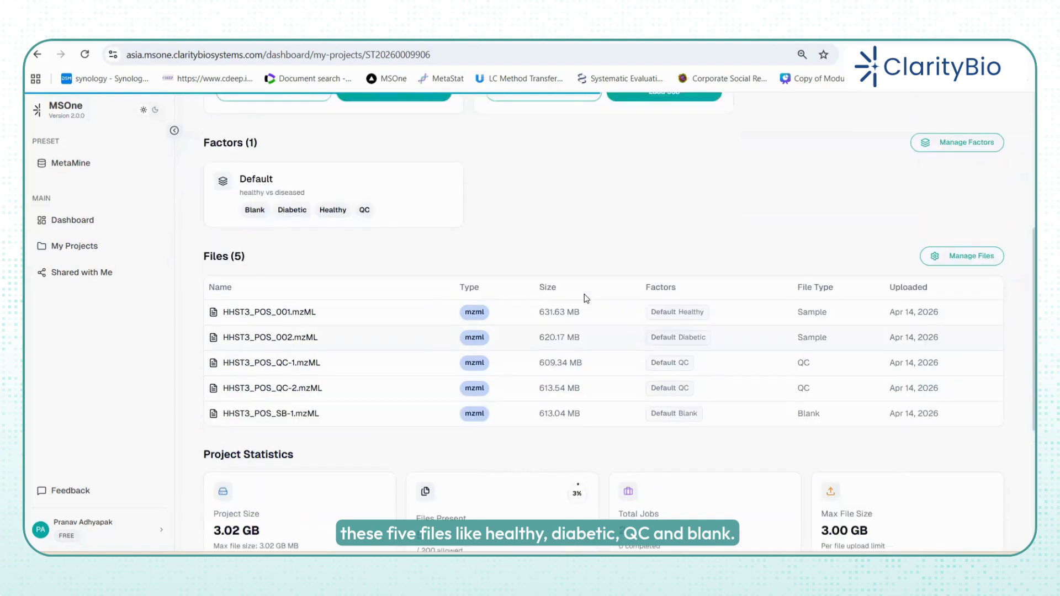
scroll(490, 349, up, 3)
scroll(492, 346, up, 3)
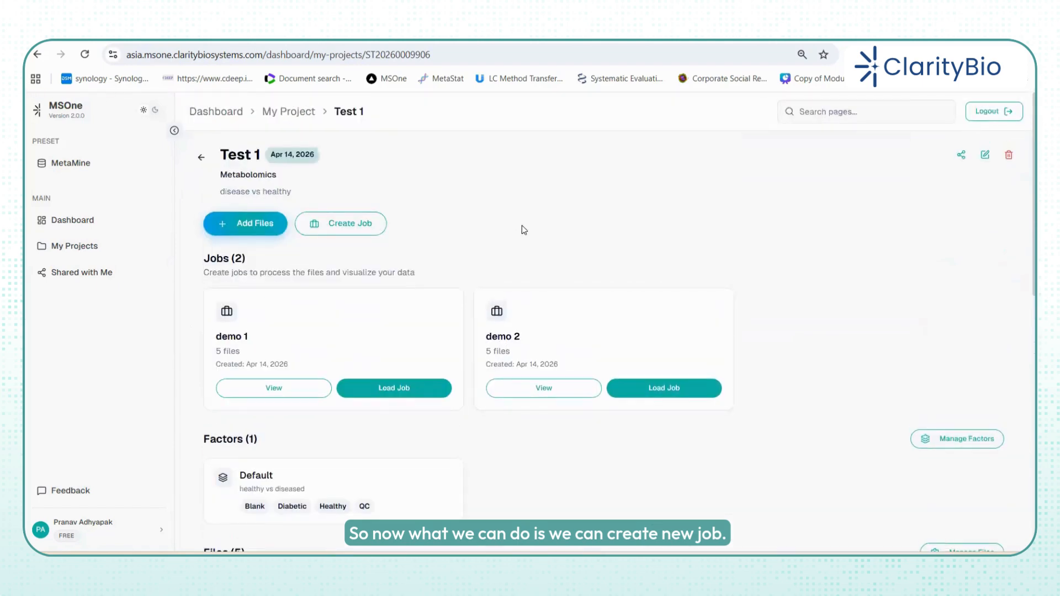
- Create a job named "Test 3" in the Test 1 project with the description "C18 diabetic" and no files selected
click(356, 230)
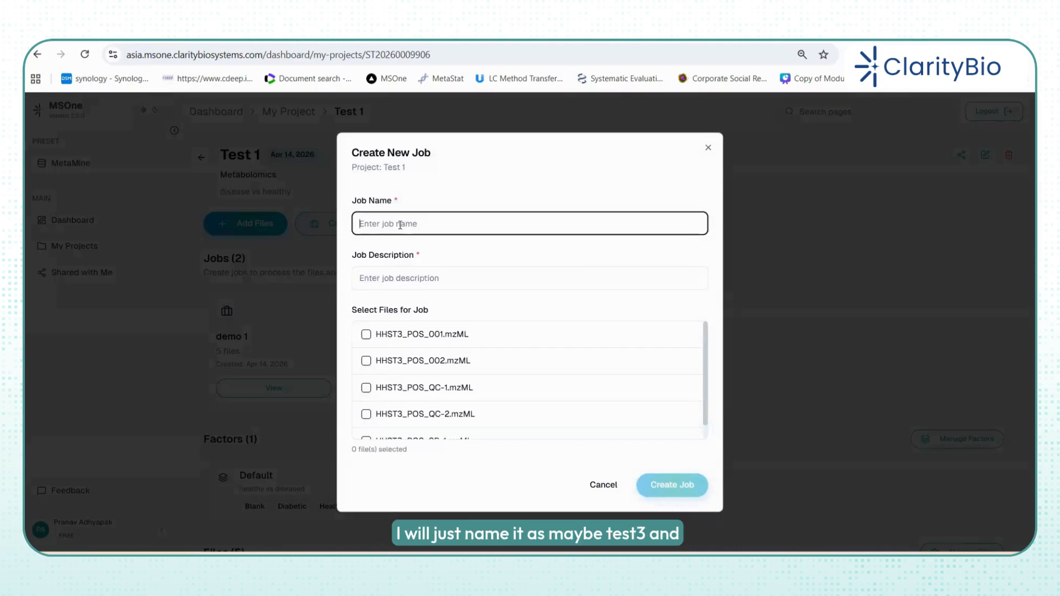
text(Test 3)
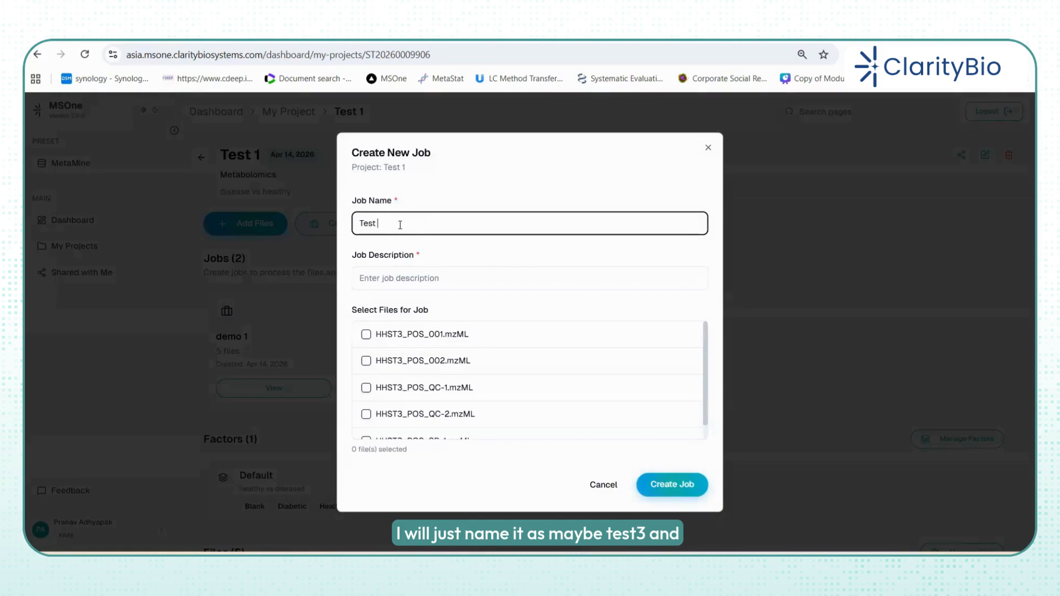
click(389, 279)
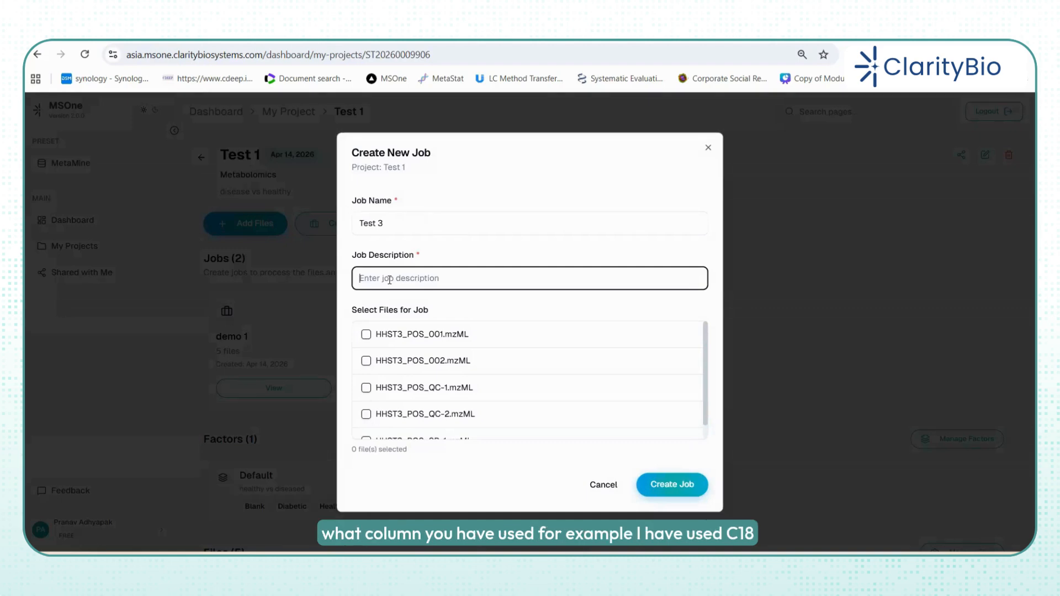
text(C18)
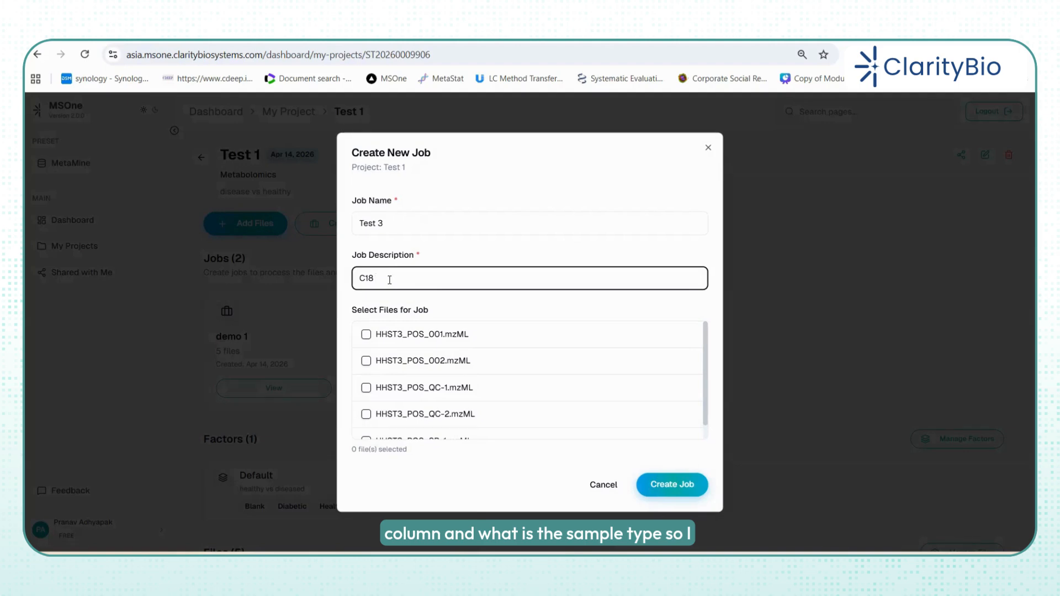
text(diabete)
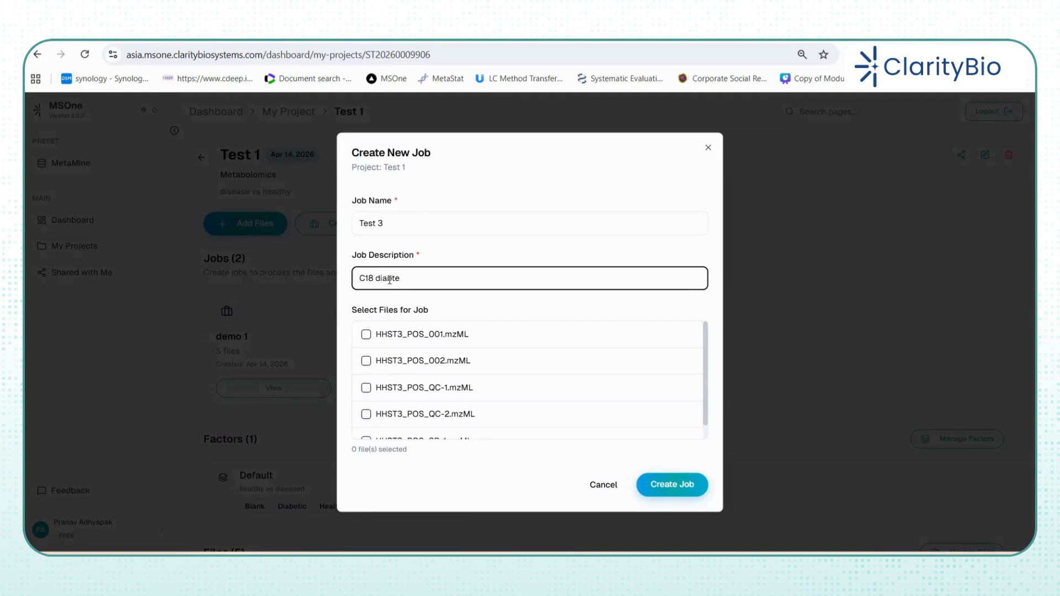
key(BackSpace)
text(betic)
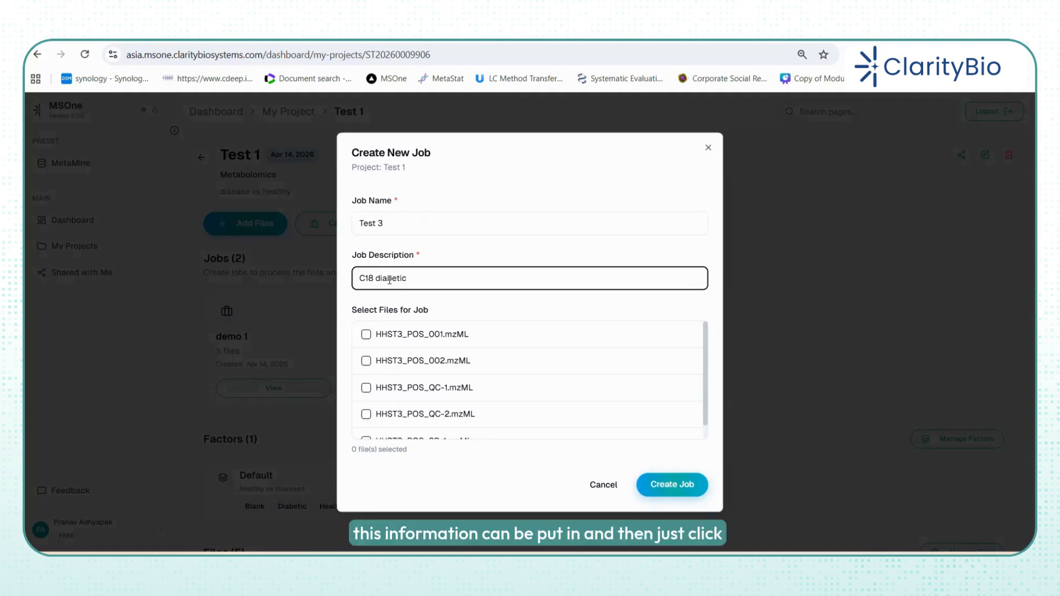
scroll(539, 362, down, 1)
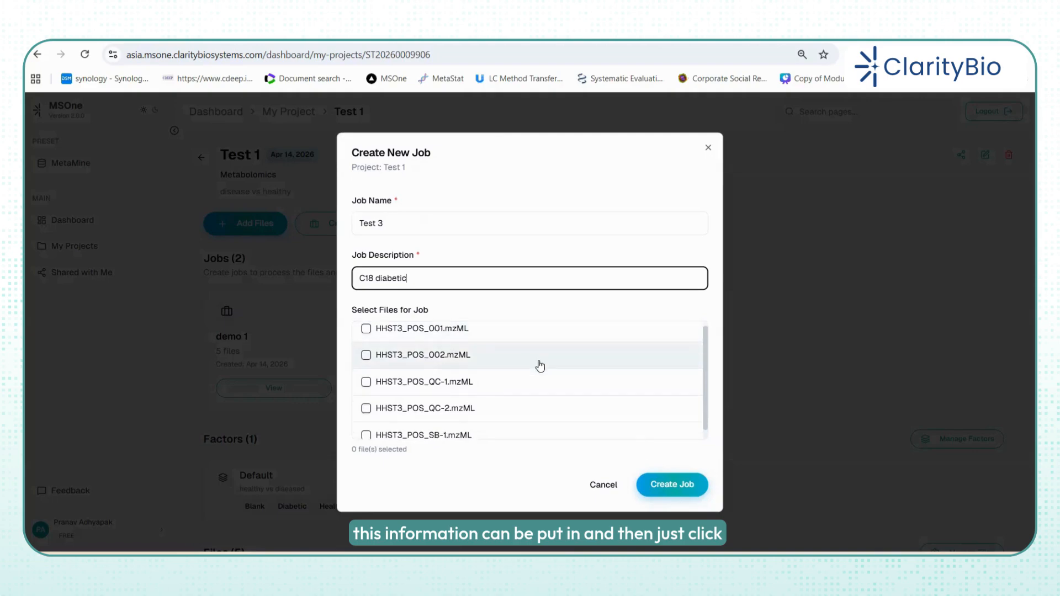
click(669, 488)
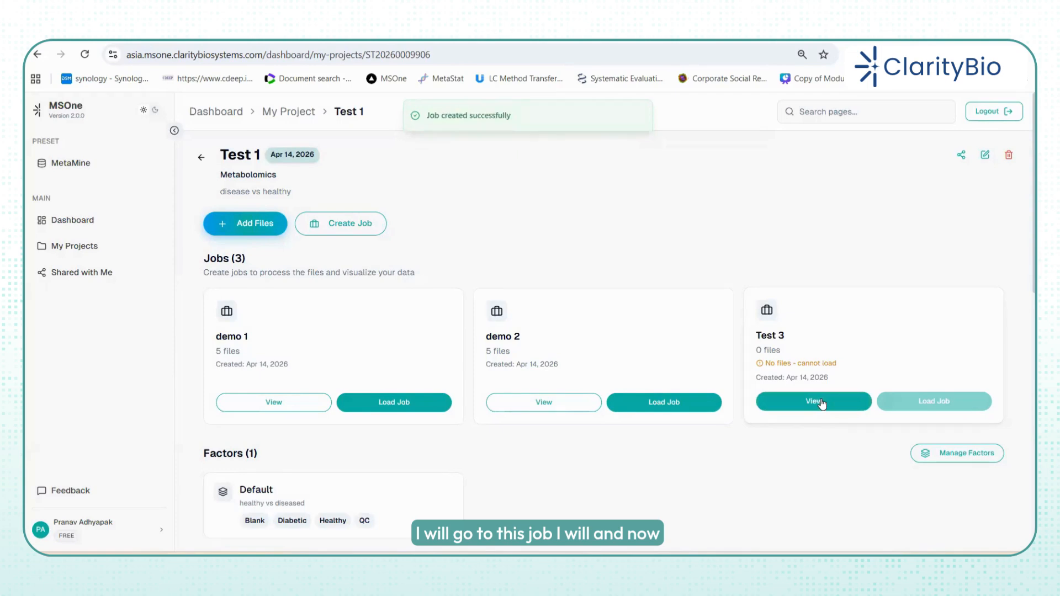
- Add all five HHST3_POS mzML files (001, 002, QC-1, QC-2, SB-1) to the Test 3 job and load the job
click(821, 401)
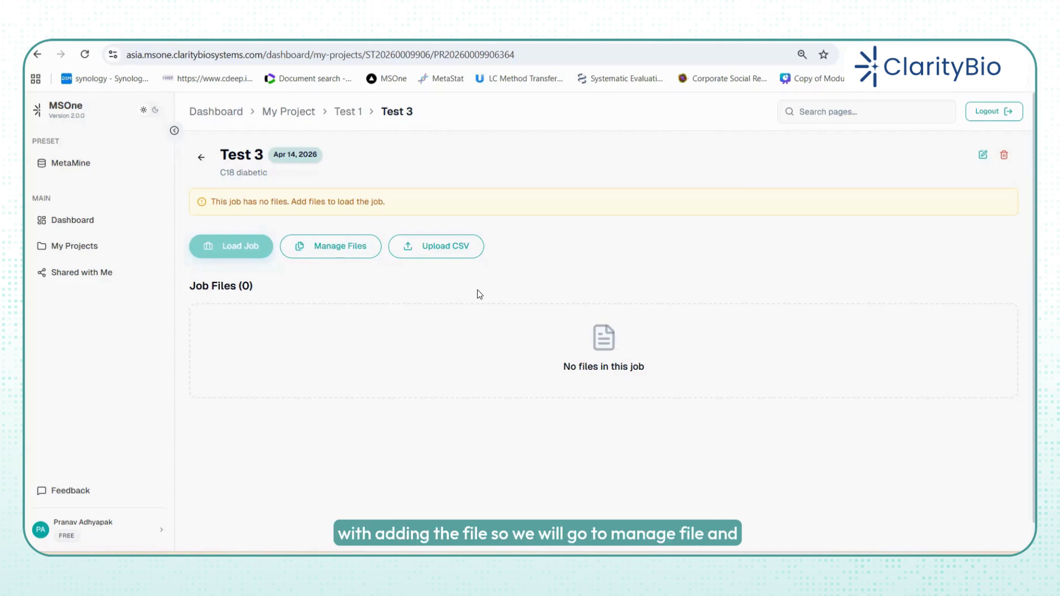
click(332, 249)
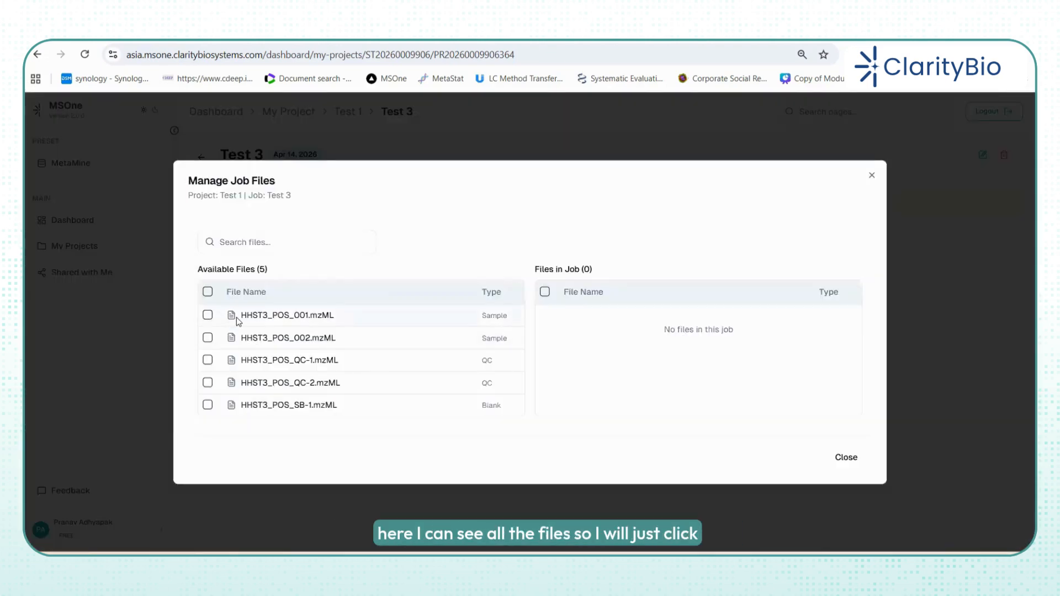
click(207, 315)
click(208, 338)
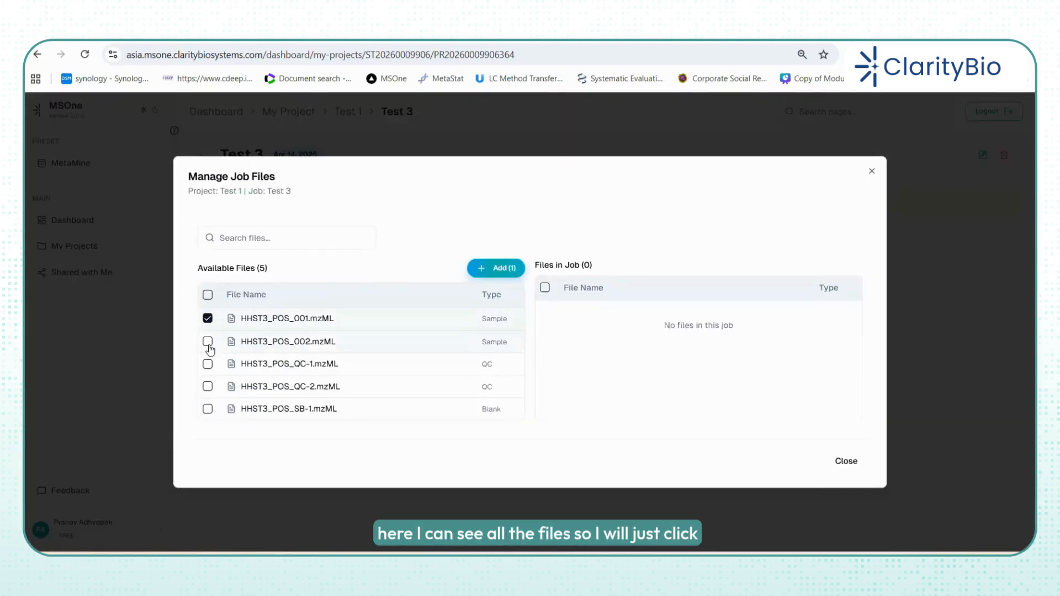
click(208, 364)
click(208, 387)
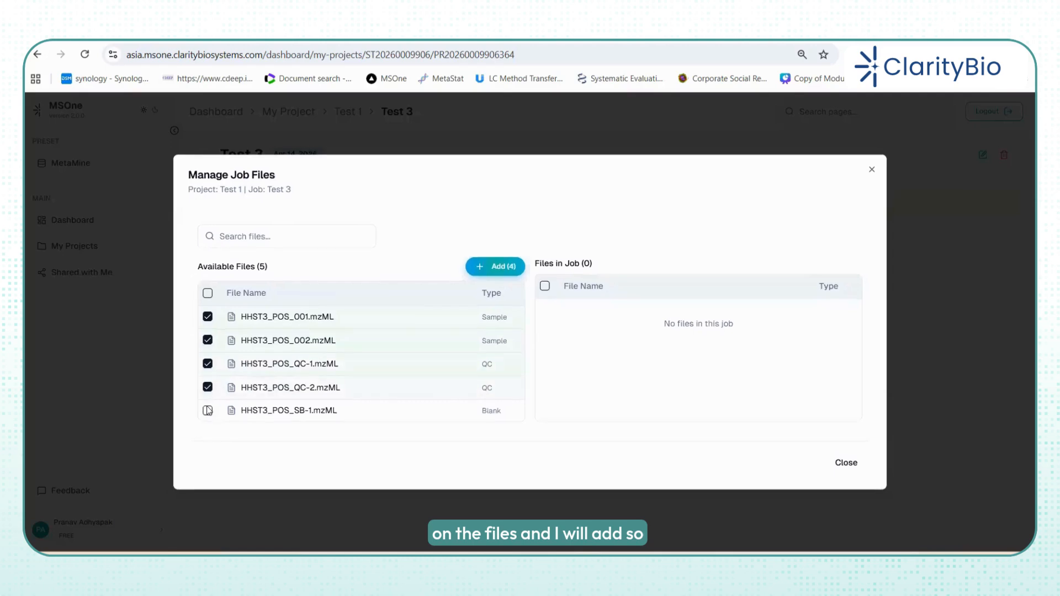
click(207, 411)
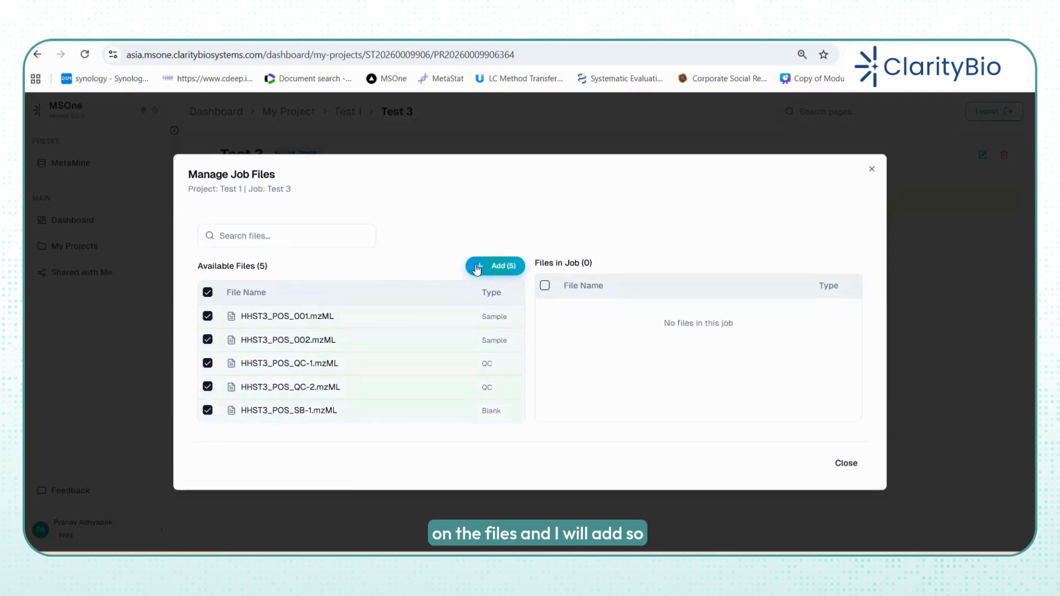
click(495, 266)
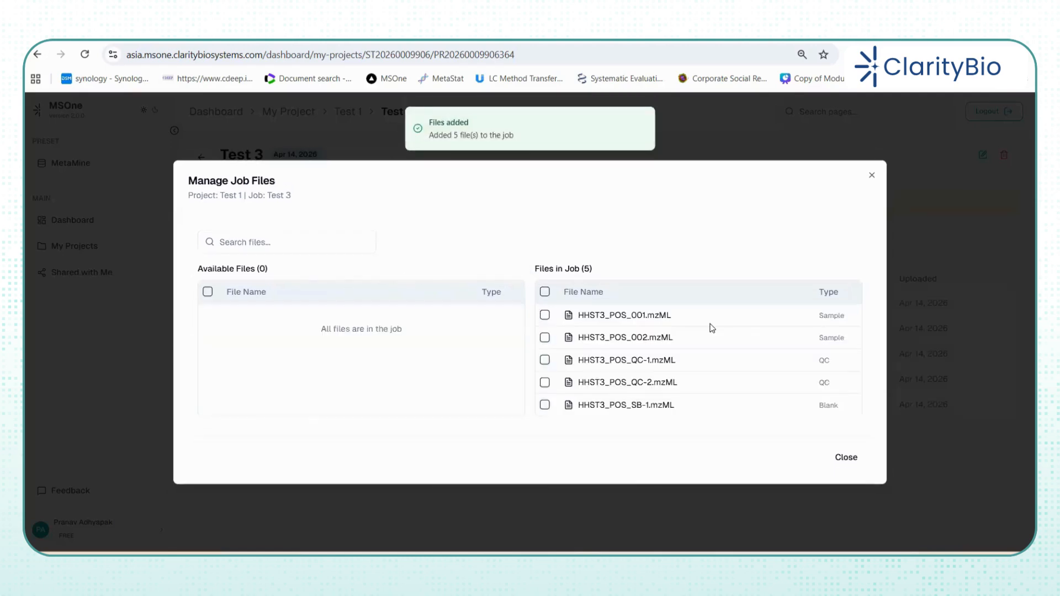
click(845, 458)
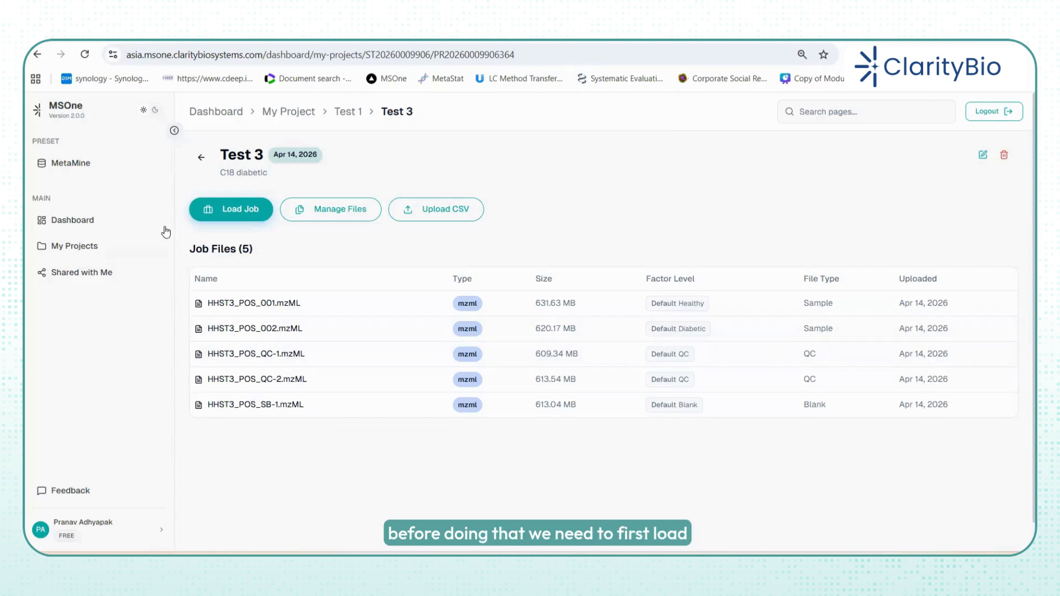
click(234, 217)
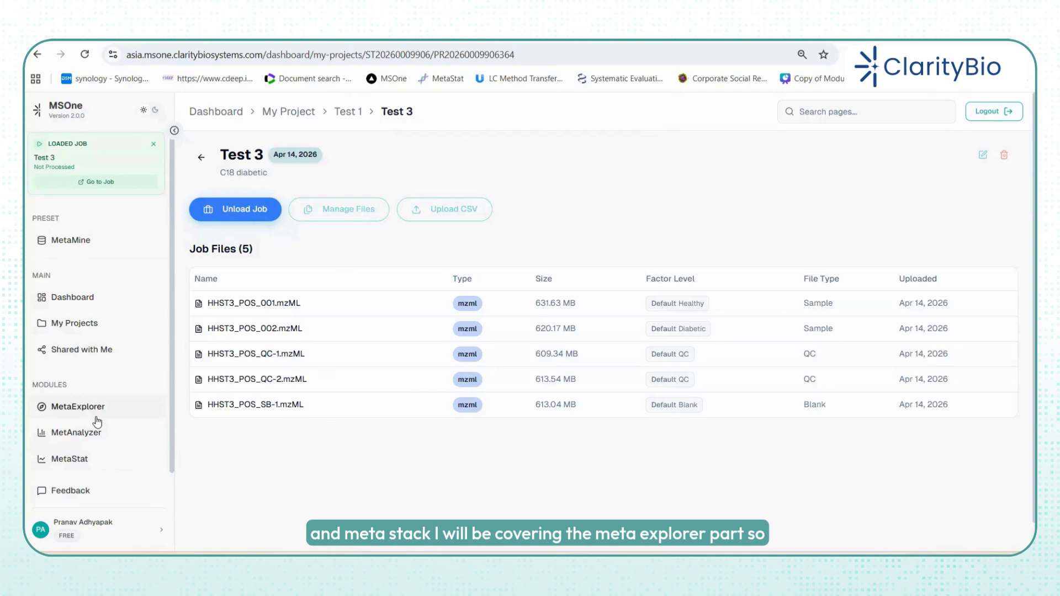
- Return to the Test 1 project, unload the Test 3 job and view the project's sharing options without sharing it
click(201, 157)
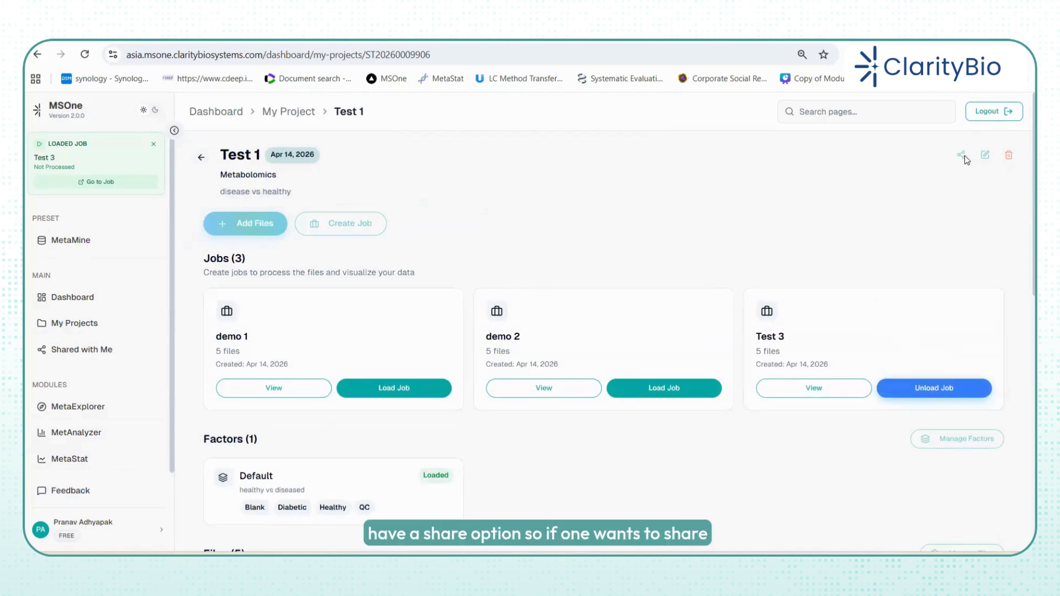
click(964, 390)
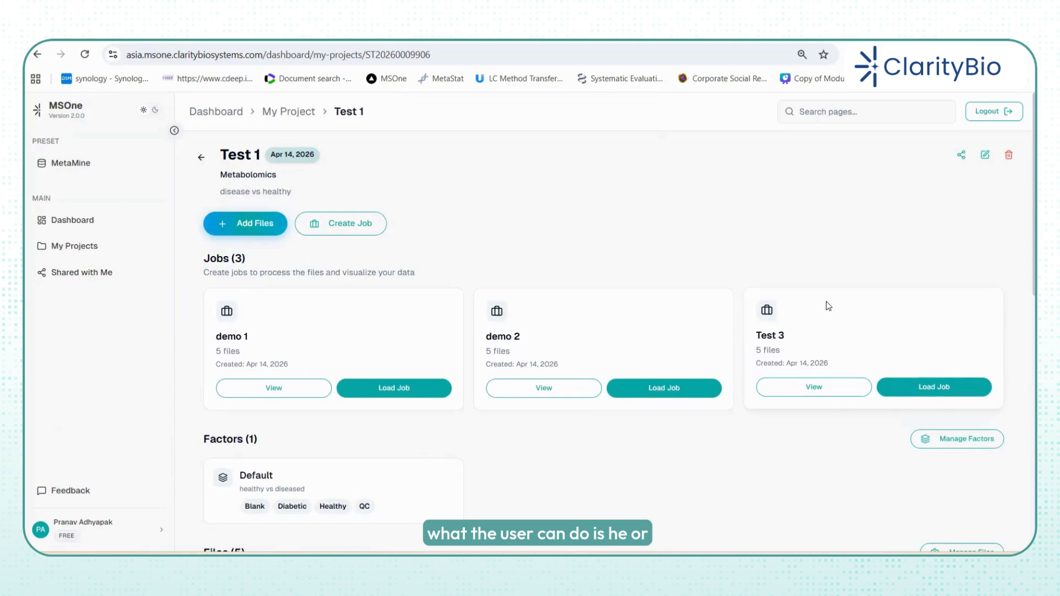
click(961, 157)
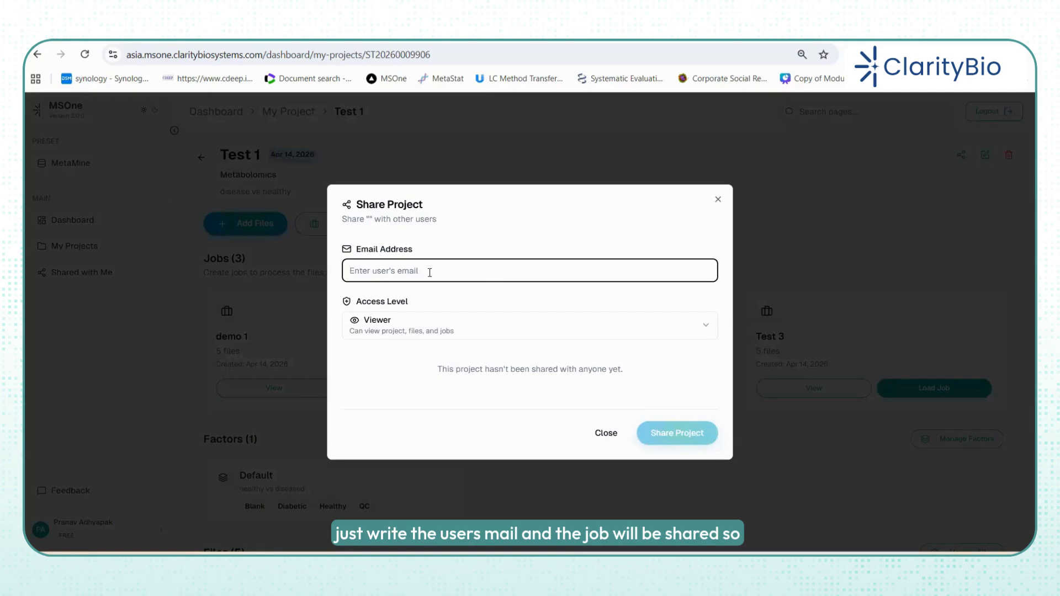
click(718, 199)
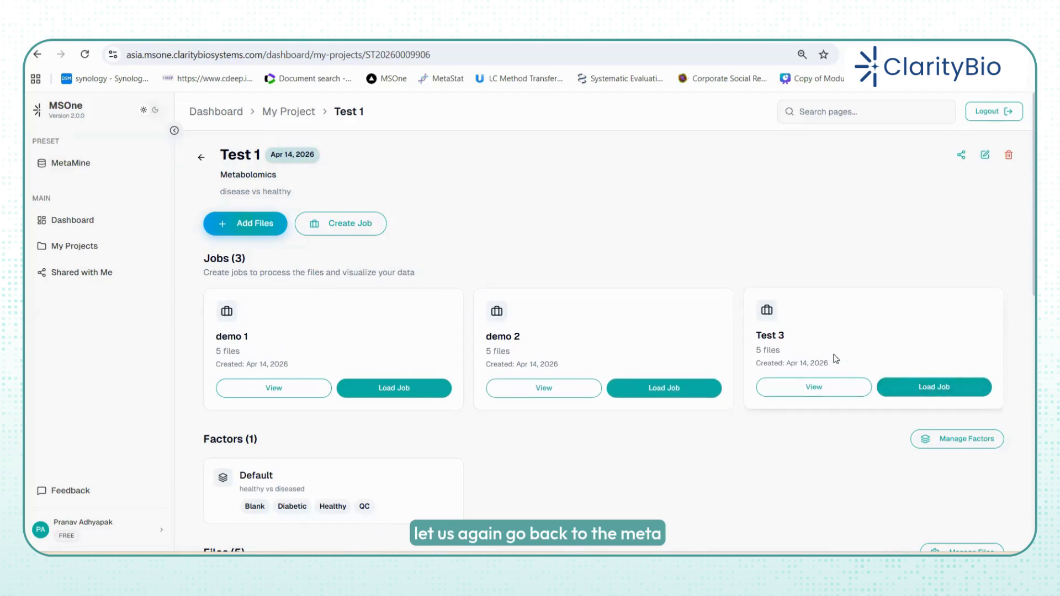
- Load the Test 3 job and go to the TIC plot view of the MetaExplorer module
click(913, 388)
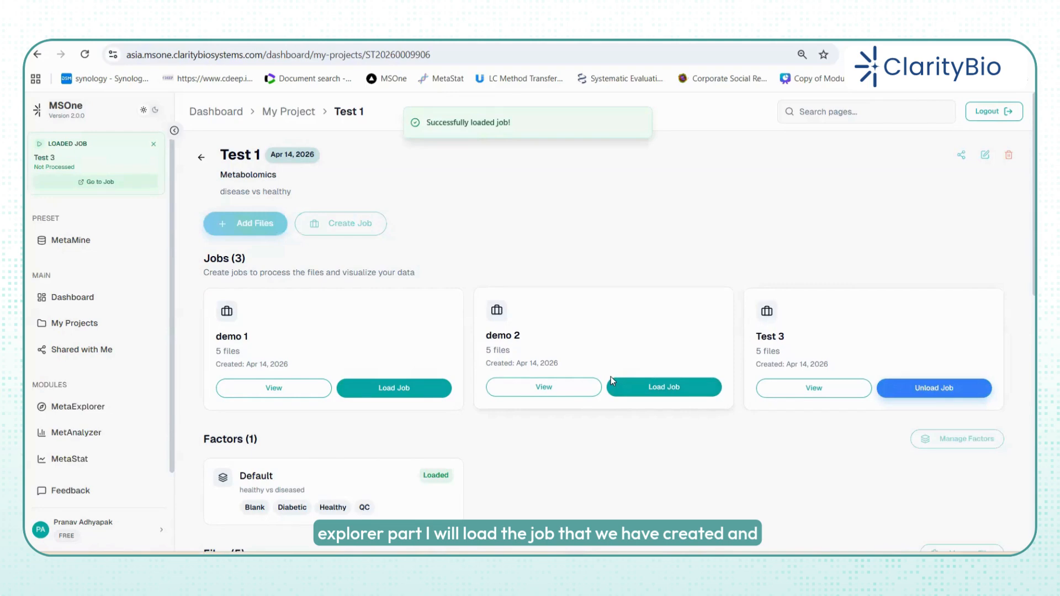
click(74, 412)
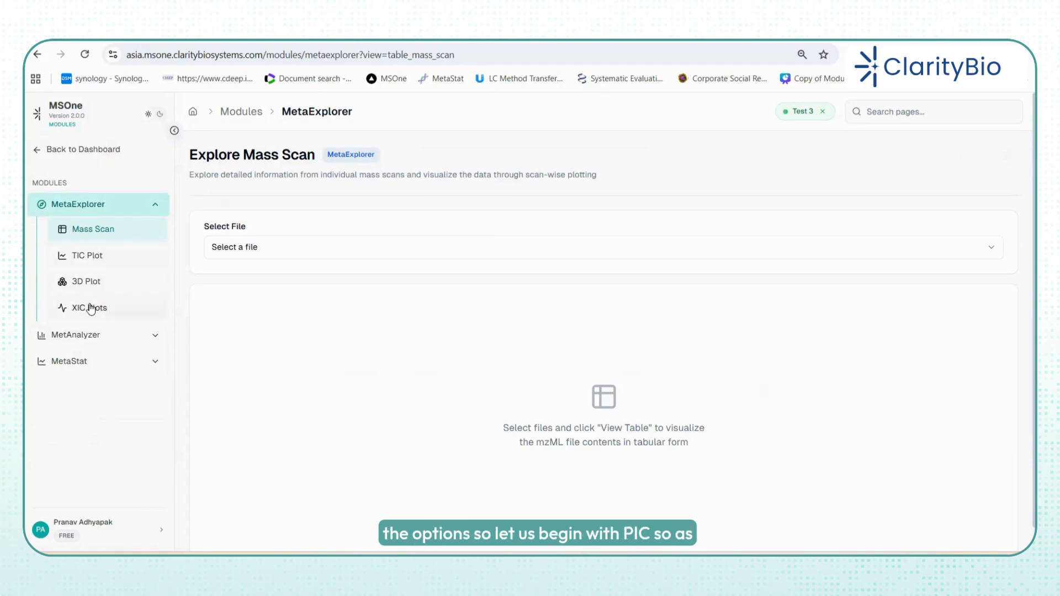
click(117, 259)
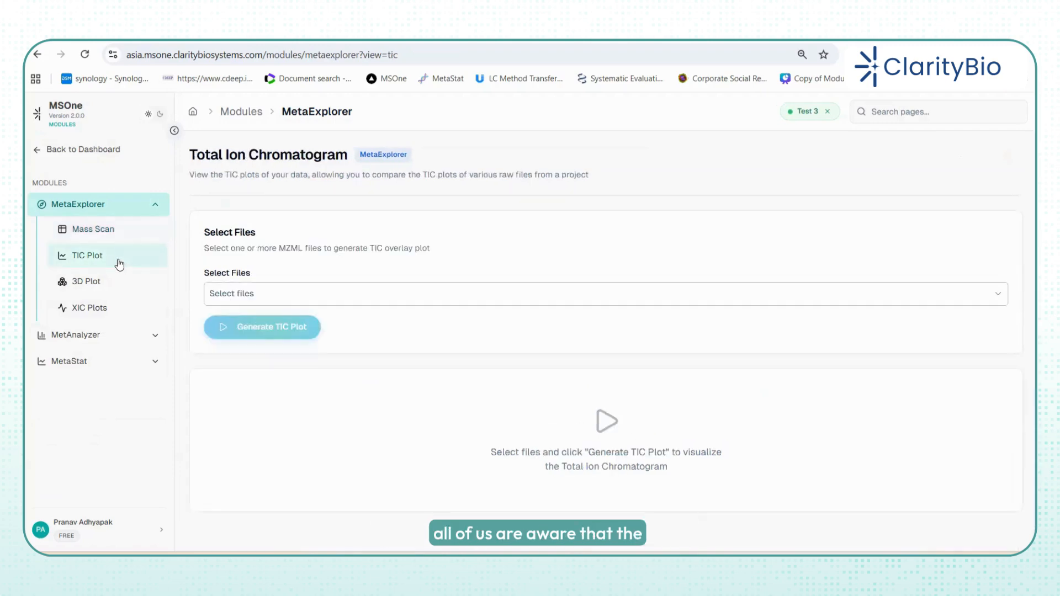
- Generate a TIC overlay plot for HHST3_POS_QC-1.mzML and HHST3_POS_QC-2.mzML
click(277, 300)
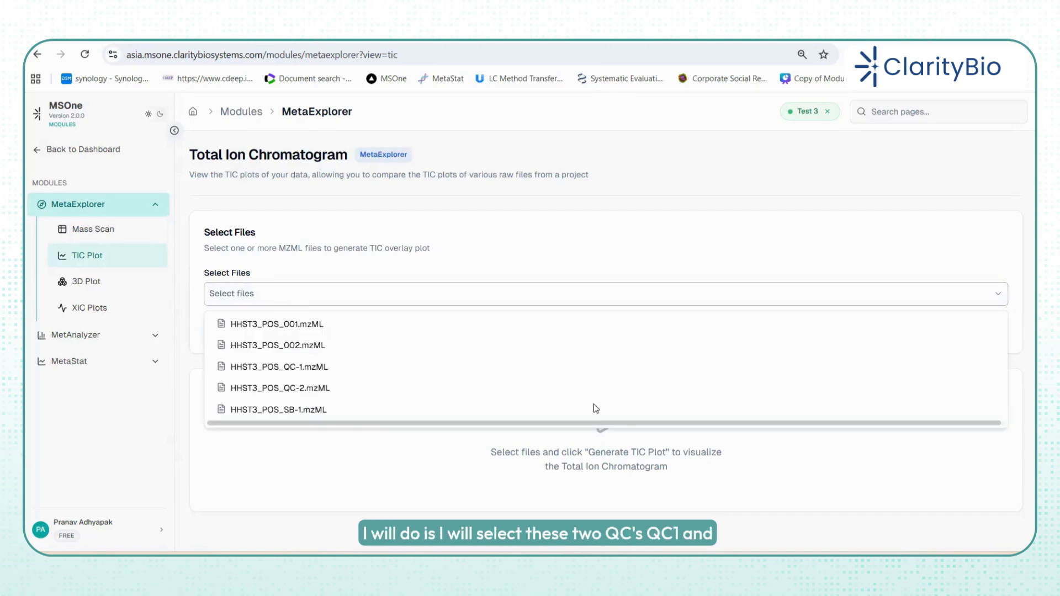
click(298, 370)
click(390, 305)
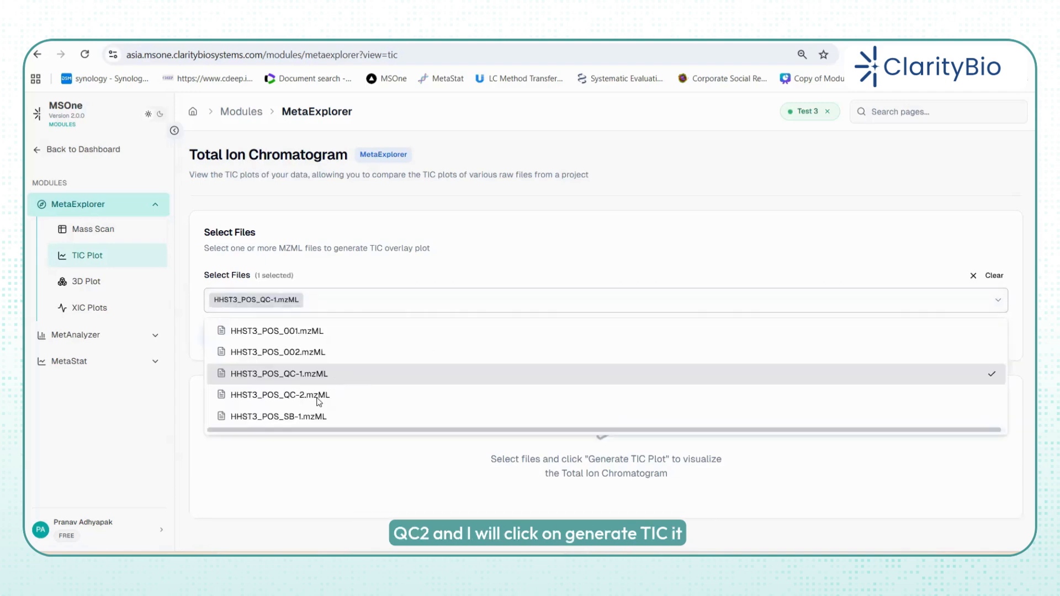
click(315, 396)
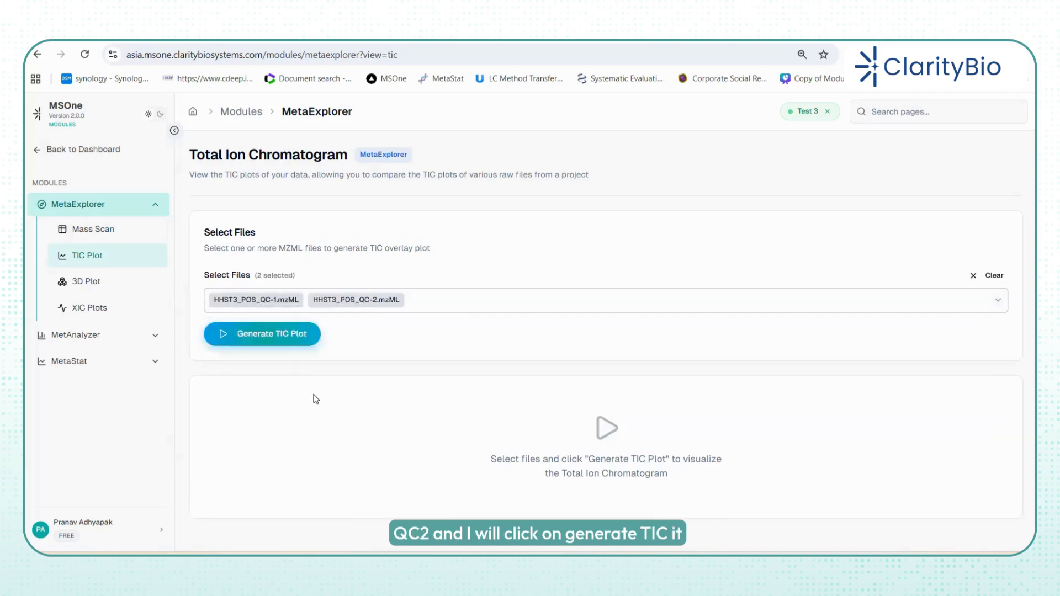
click(279, 339)
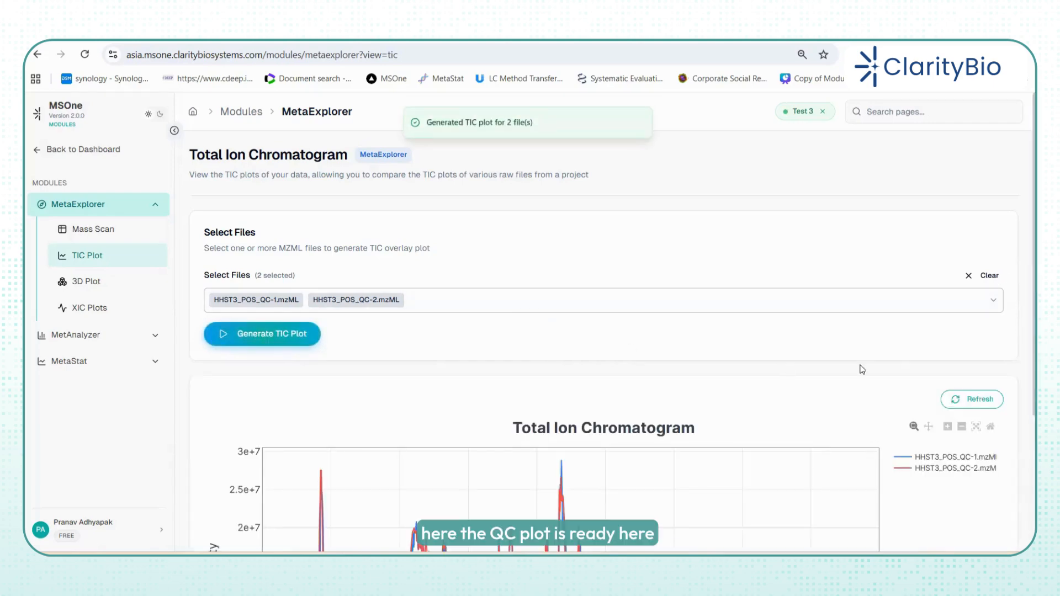
- Inspect the QC overlay chromatogram between about 4 and 10.5 min retention time and restore the full range
scroll(857, 368, down, 3)
scroll(699, 421, down, 1)
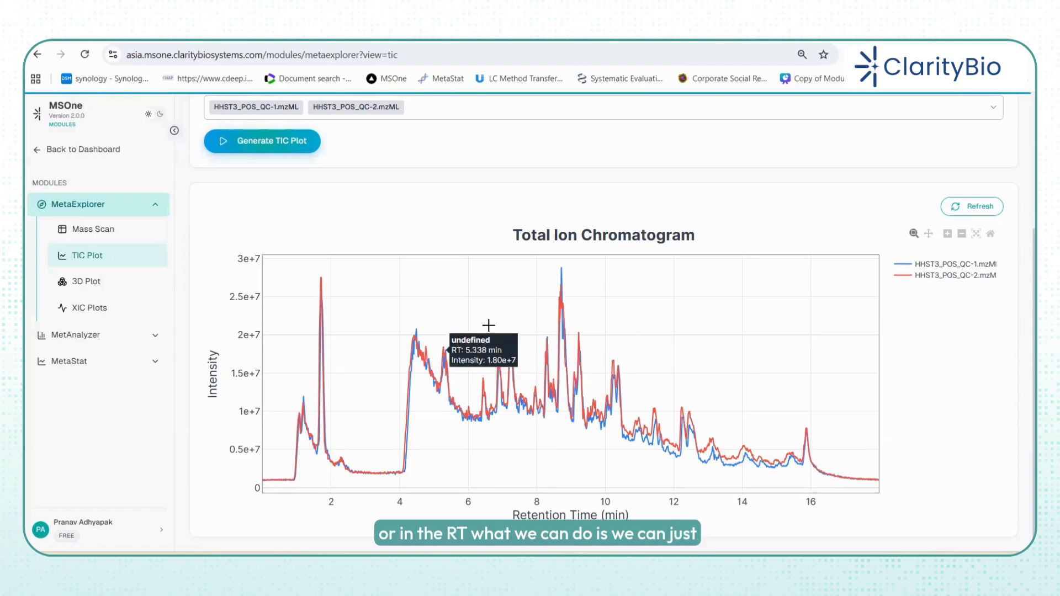
drag(388, 283, 621, 468)
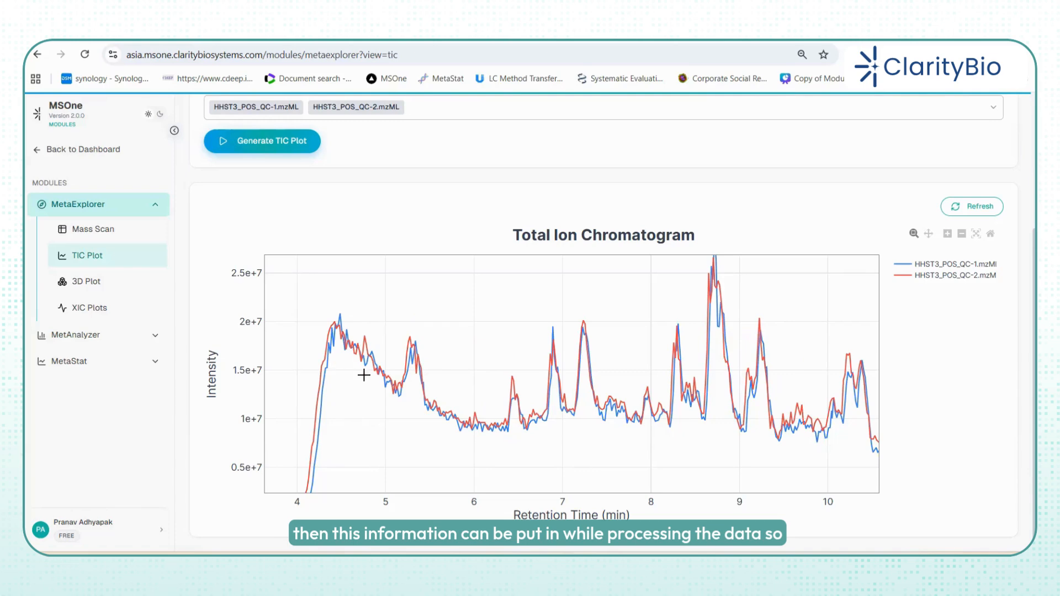
mouse_move(361, 372)
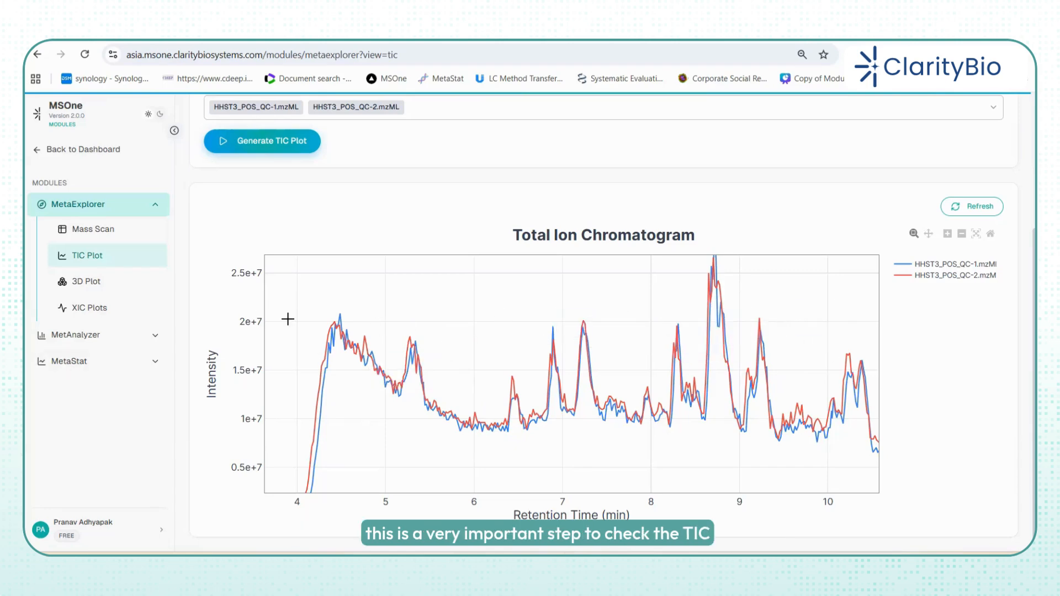
click(976, 234)
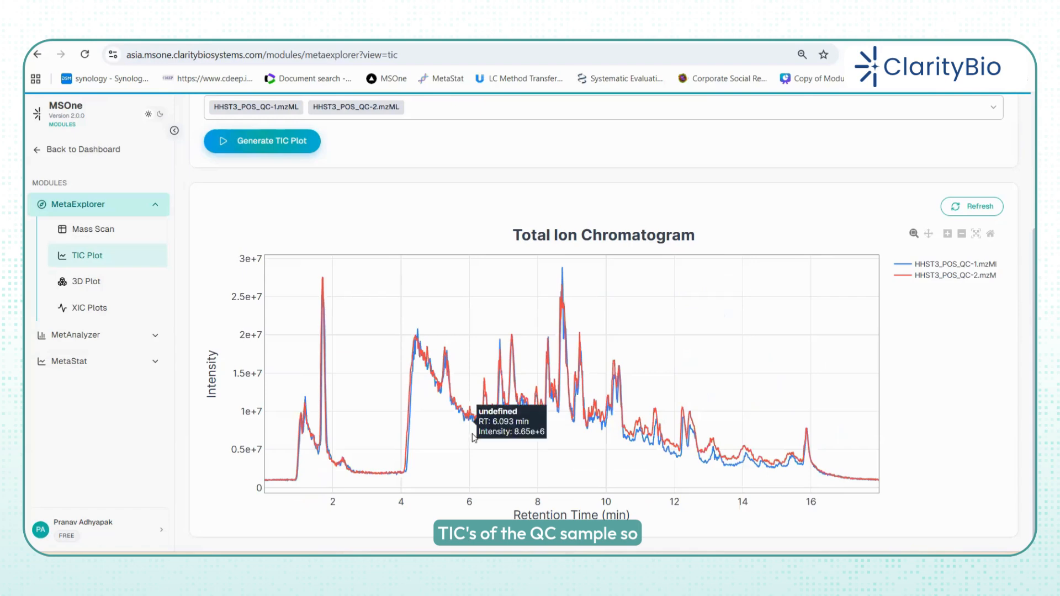
- Open the mass scan table for HHST3_POS_QC-2.mzML and show all of its columns
click(108, 235)
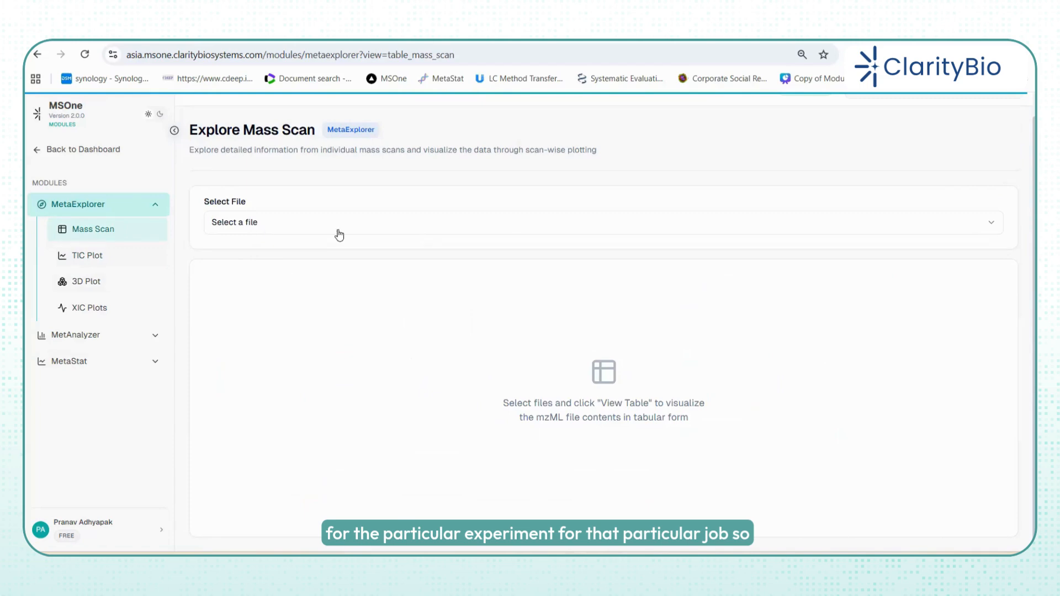
click(266, 227)
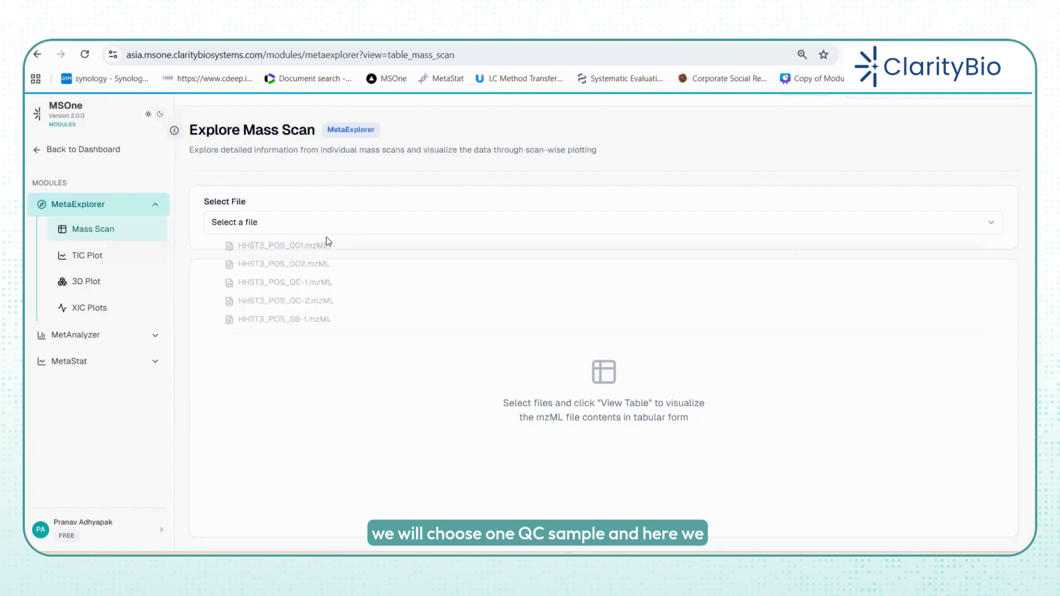
click(307, 307)
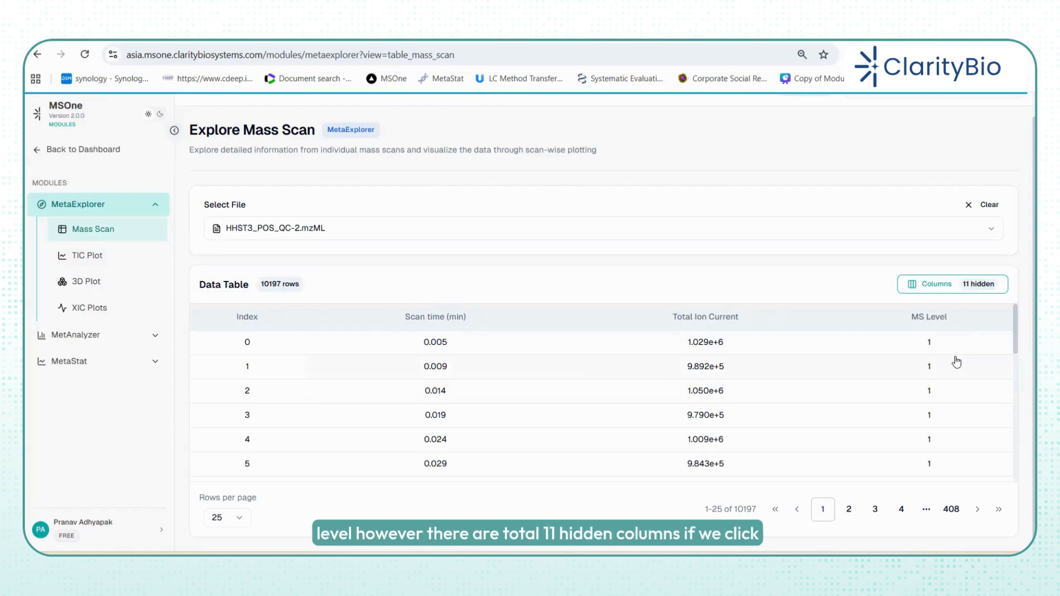
click(981, 287)
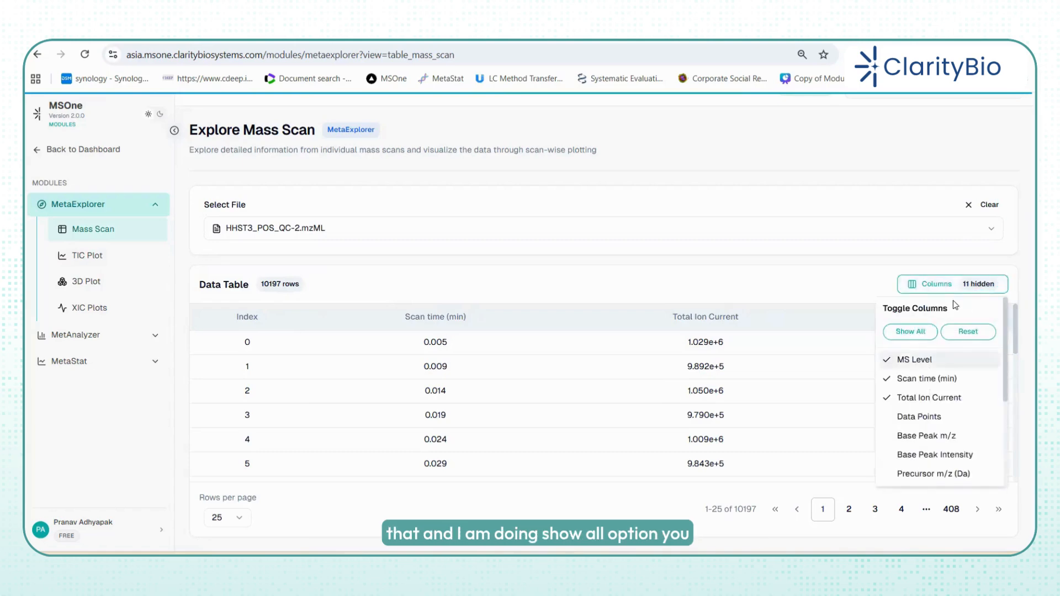
click(910, 333)
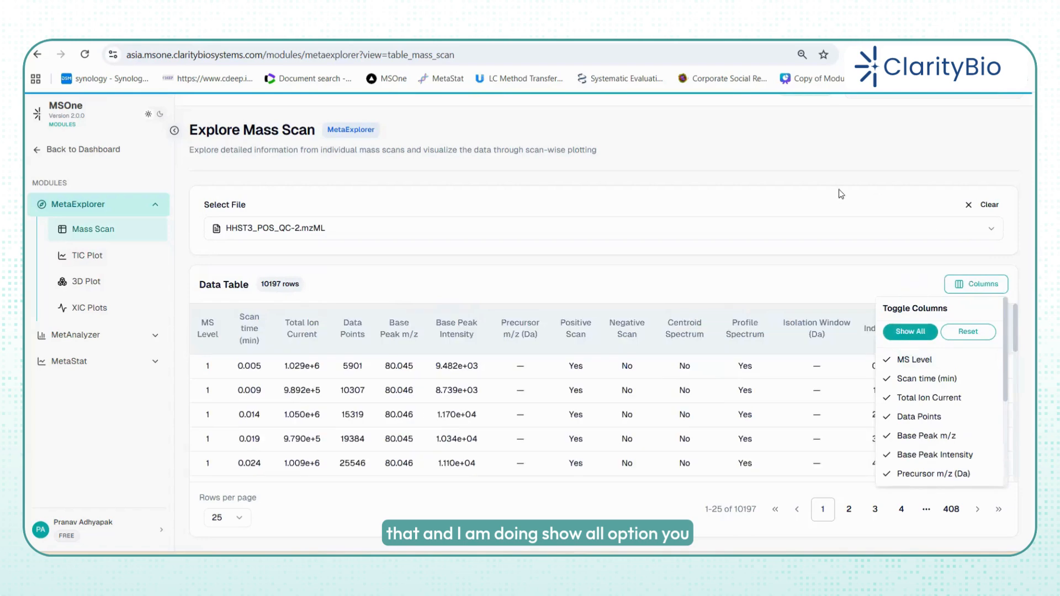
click(786, 288)
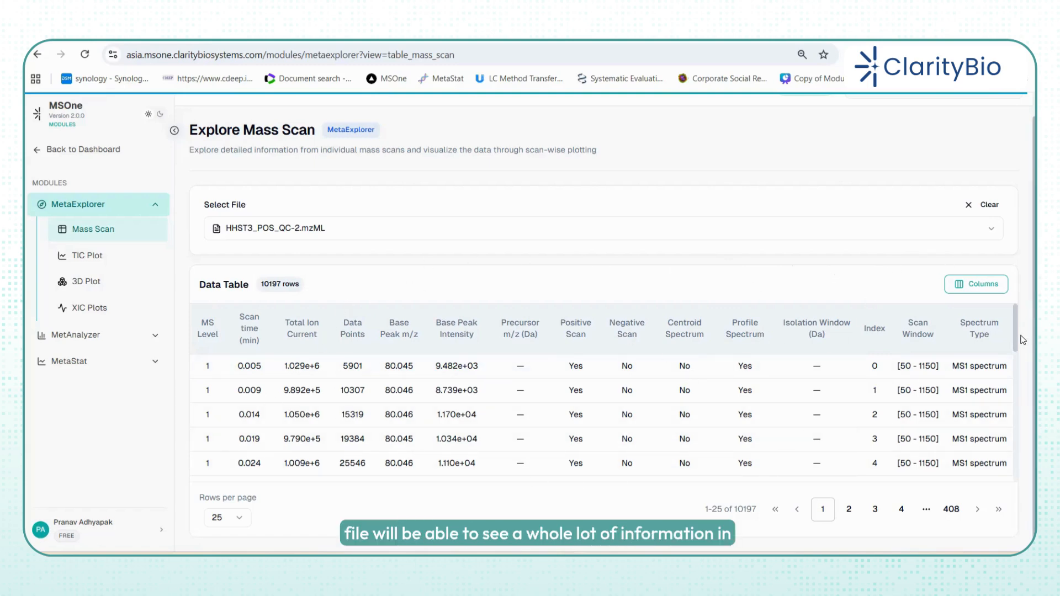
- Browse the scan table to page 2 and plot the MS level 1 scan at index 33
scroll(1013, 348, down, 1)
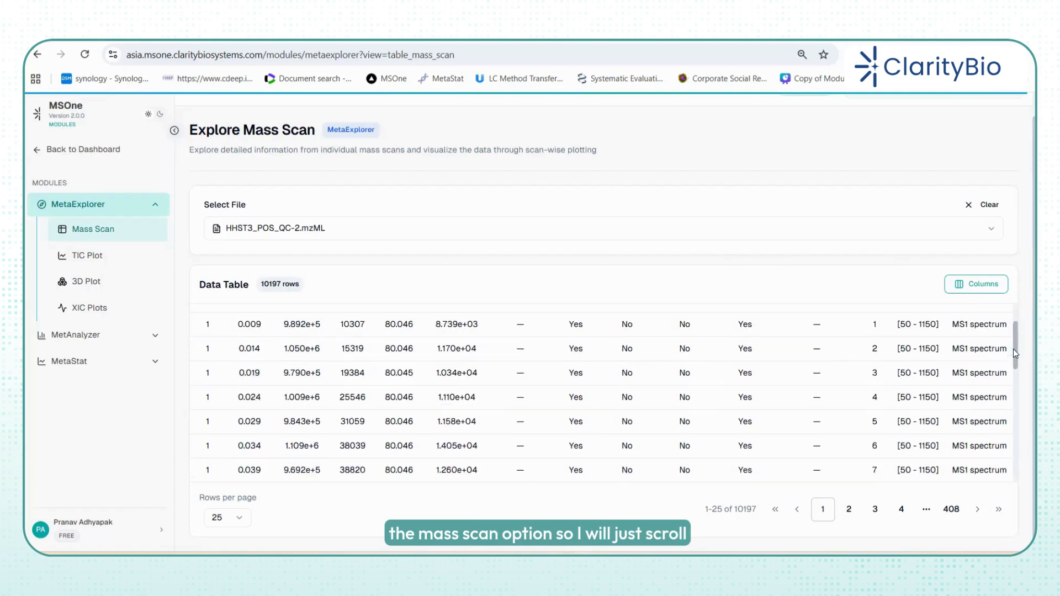
scroll(1012, 349, down, 1)
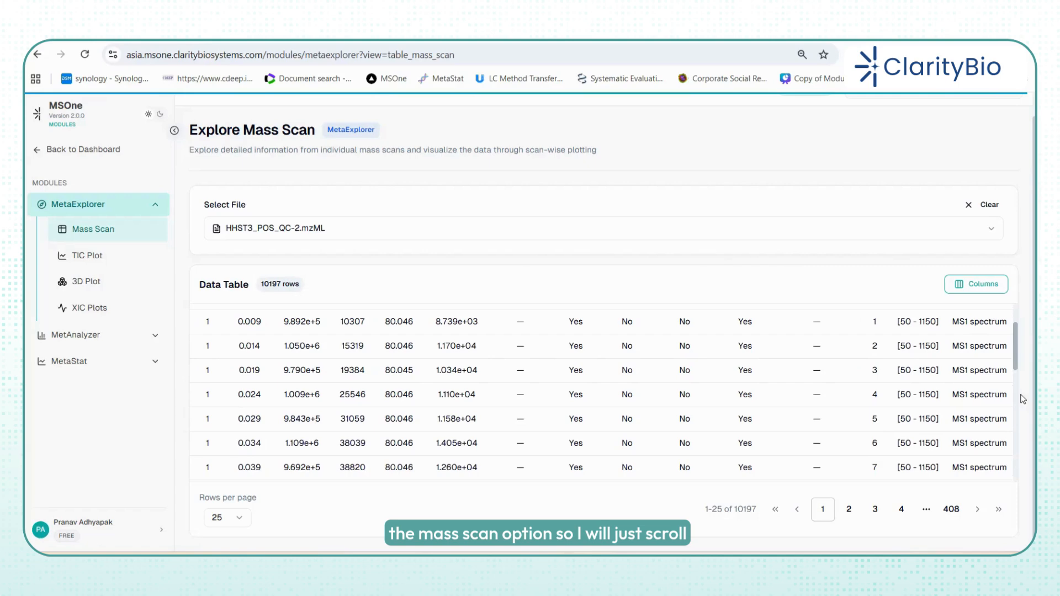
drag(1016, 359, 1013, 453)
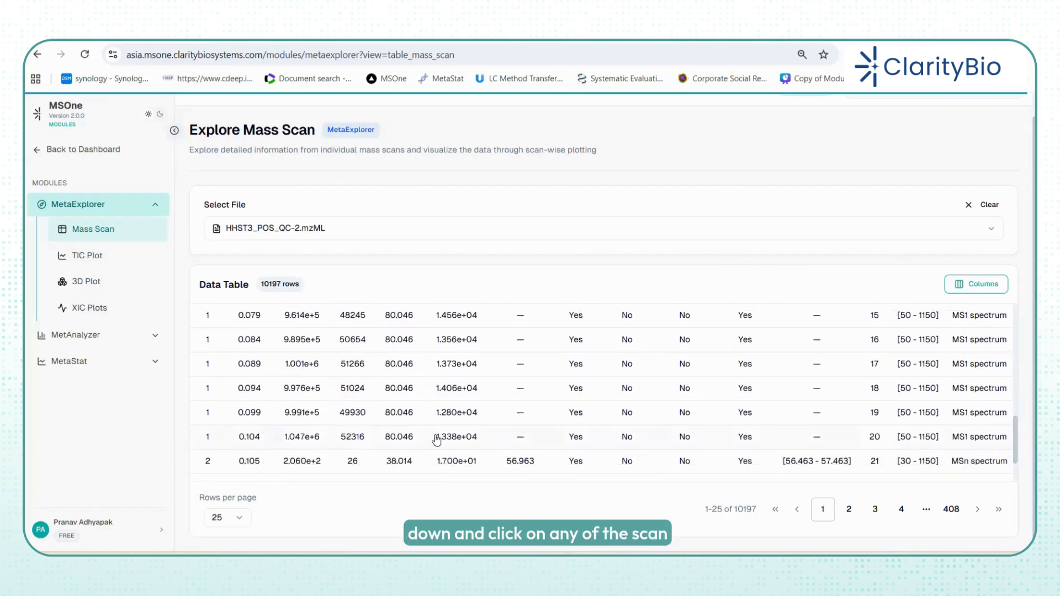
click(849, 510)
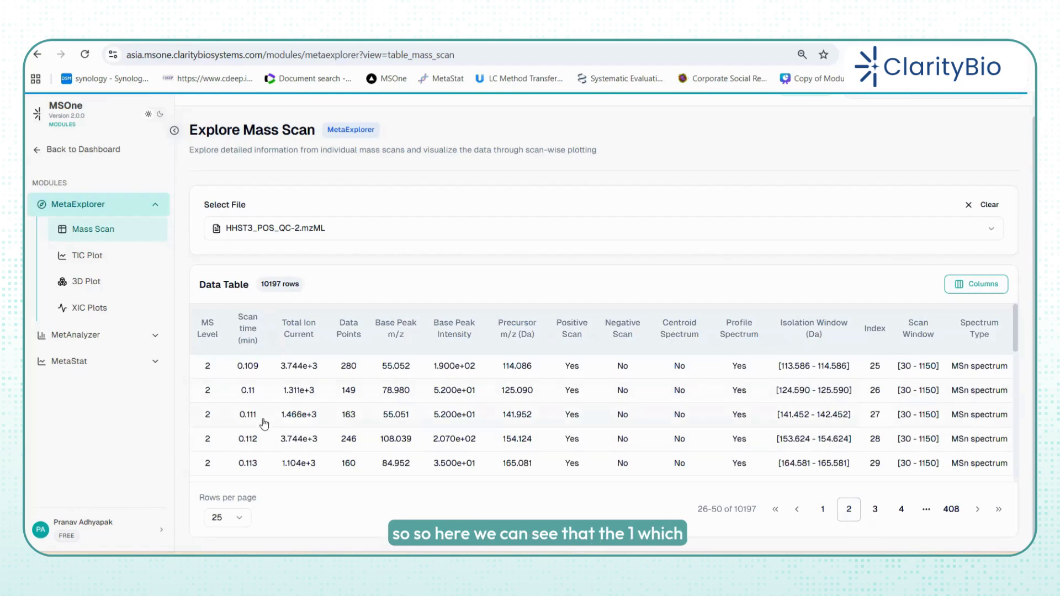
scroll(281, 429, down, 2)
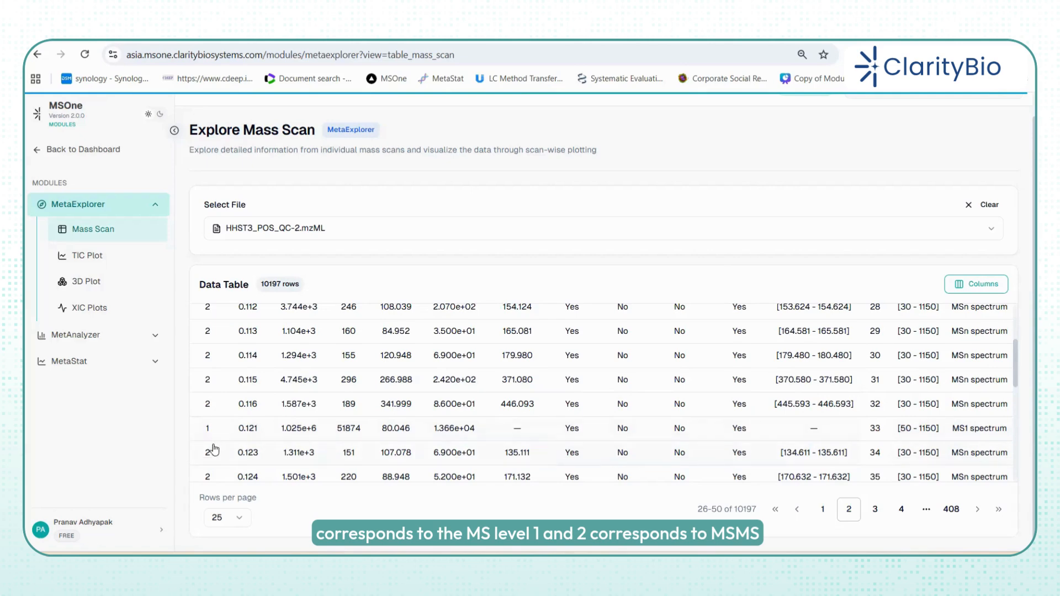
click(248, 431)
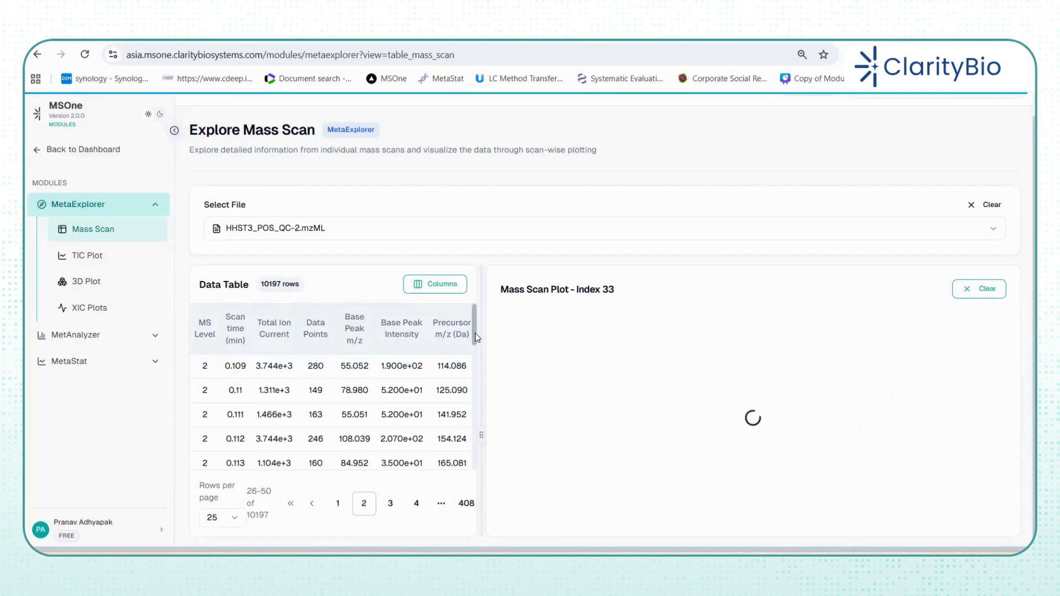
drag(475, 334, 480, 380)
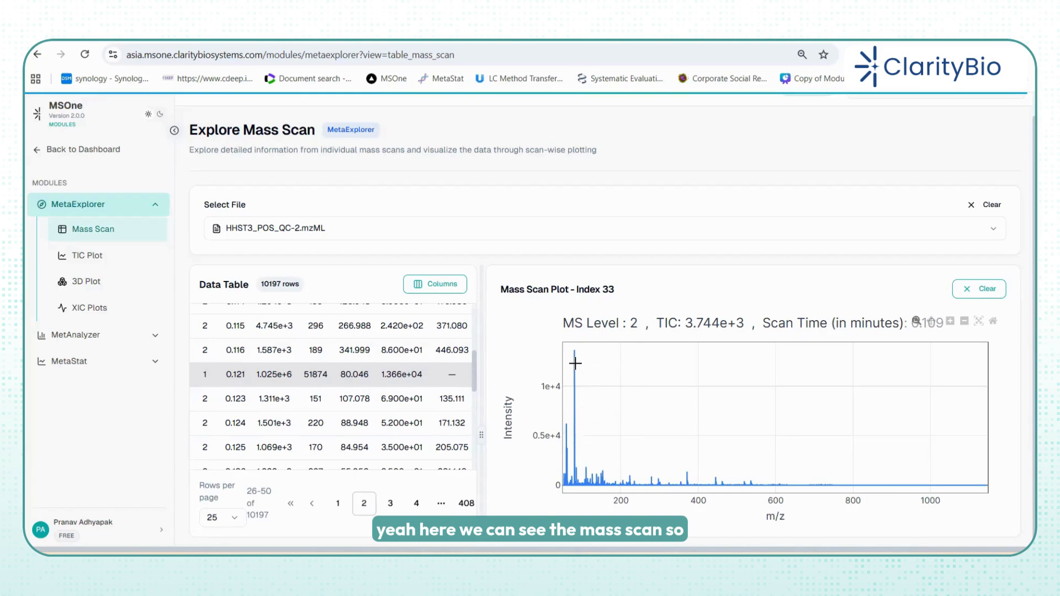
drag(568, 350, 572, 424)
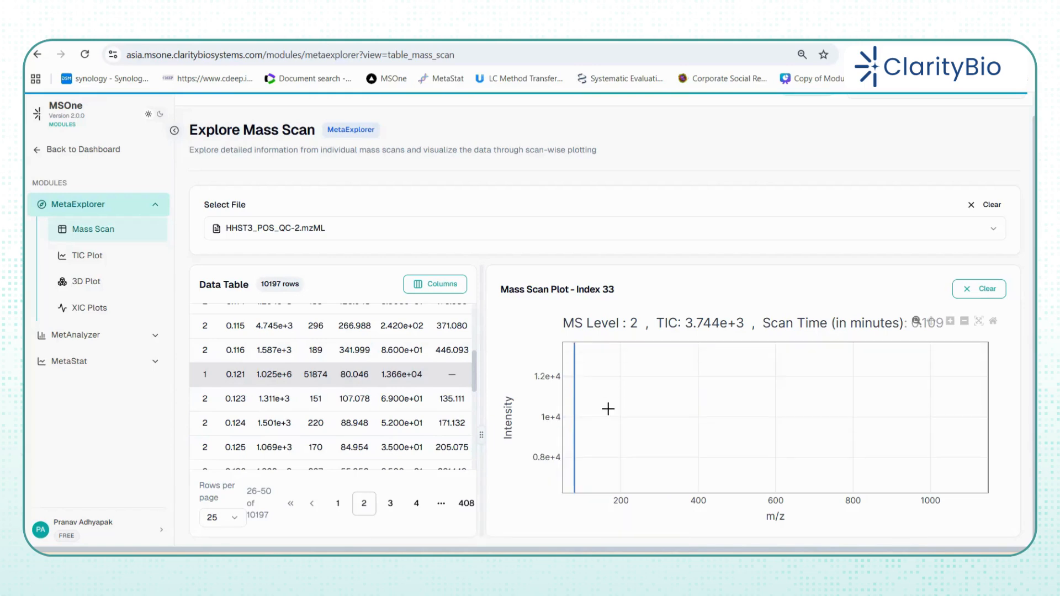
drag(573, 363, 590, 425)
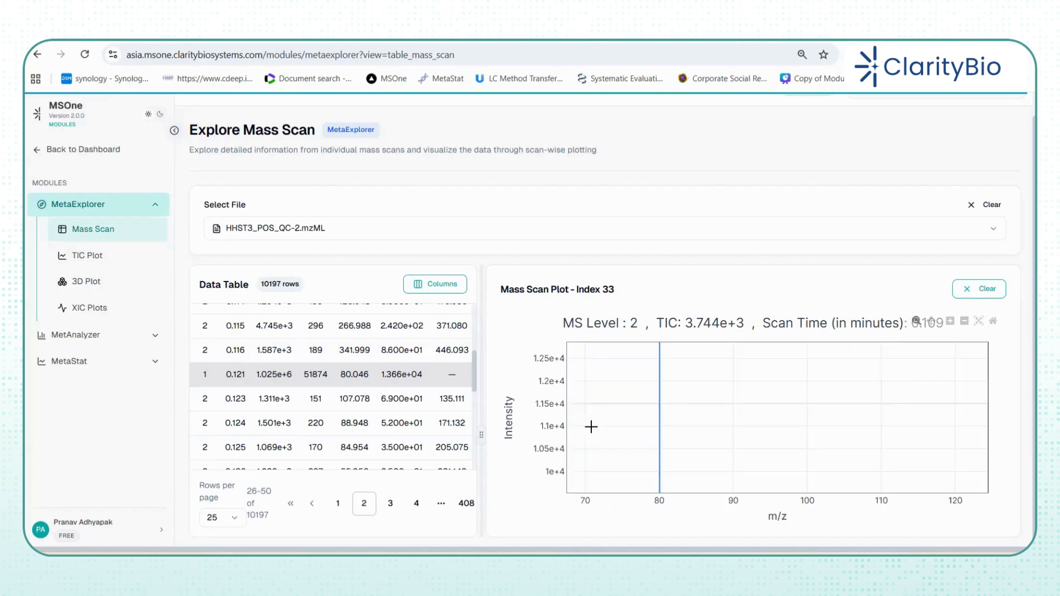
click(978, 321)
- Examine the shape of the tallest mass scan peak, near m/z 80.05, up close and restore the full m/z range
drag(571, 354, 586, 486)
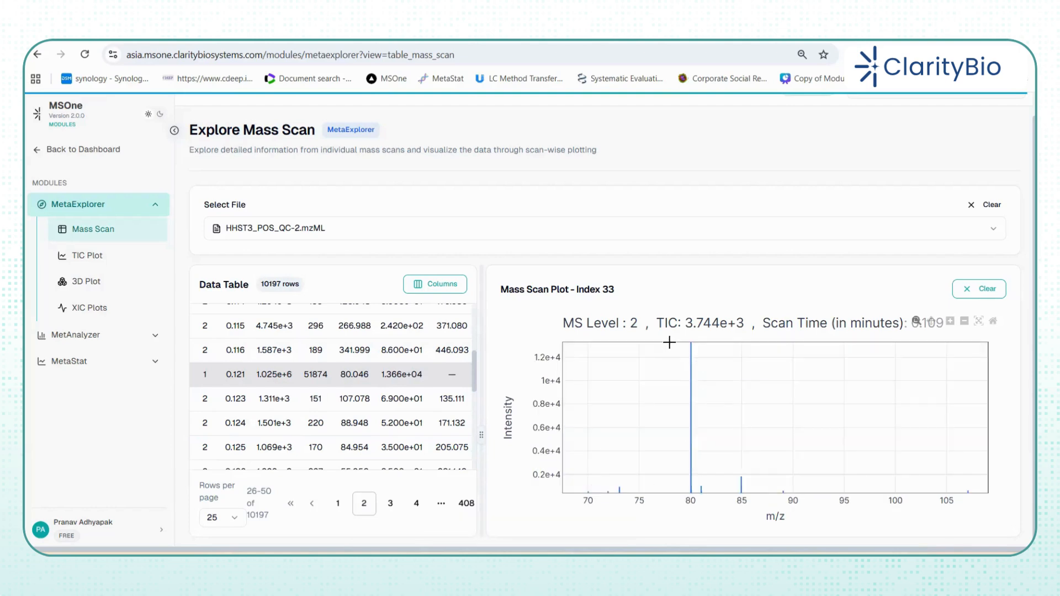
drag(671, 342, 713, 496)
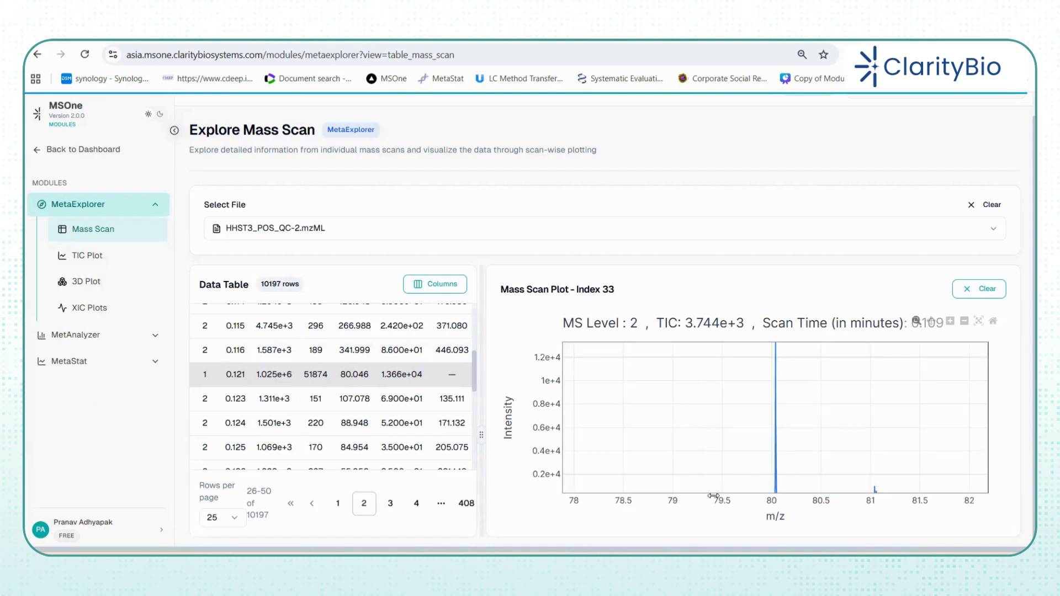
drag(766, 344, 792, 492)
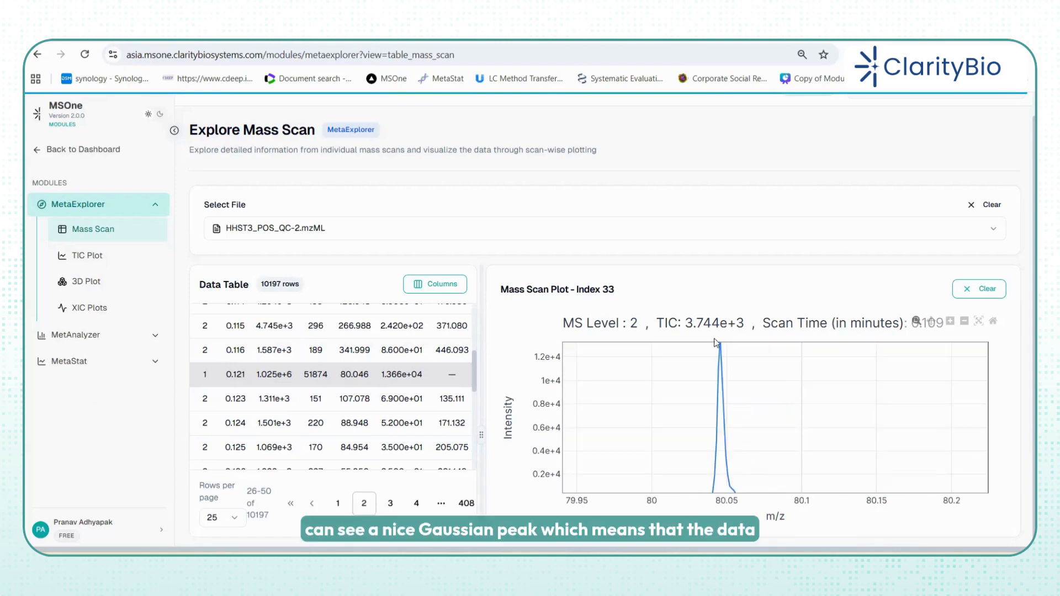
mouse_move(728, 453)
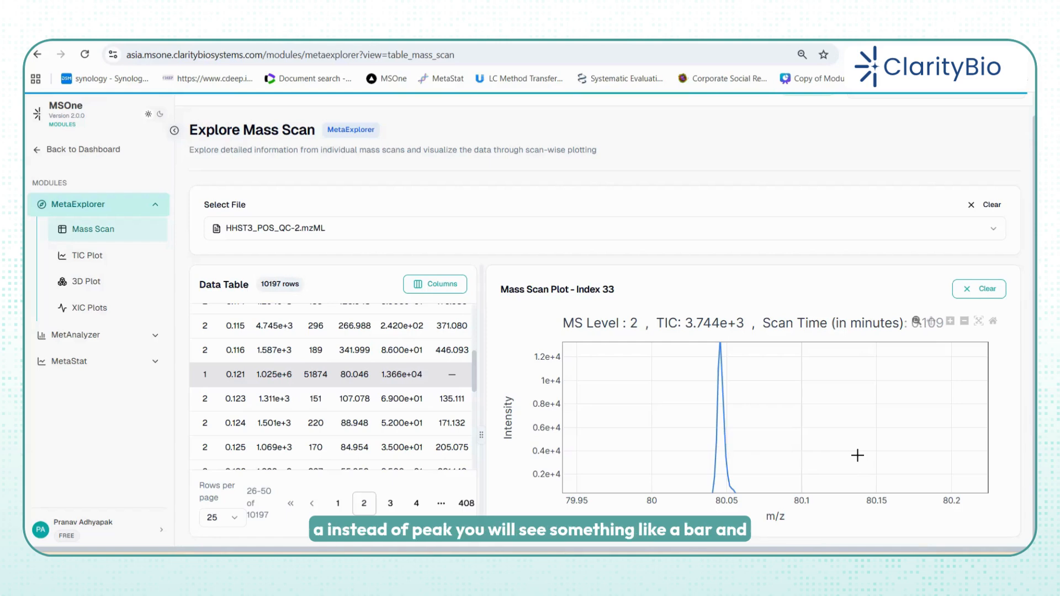
click(979, 323)
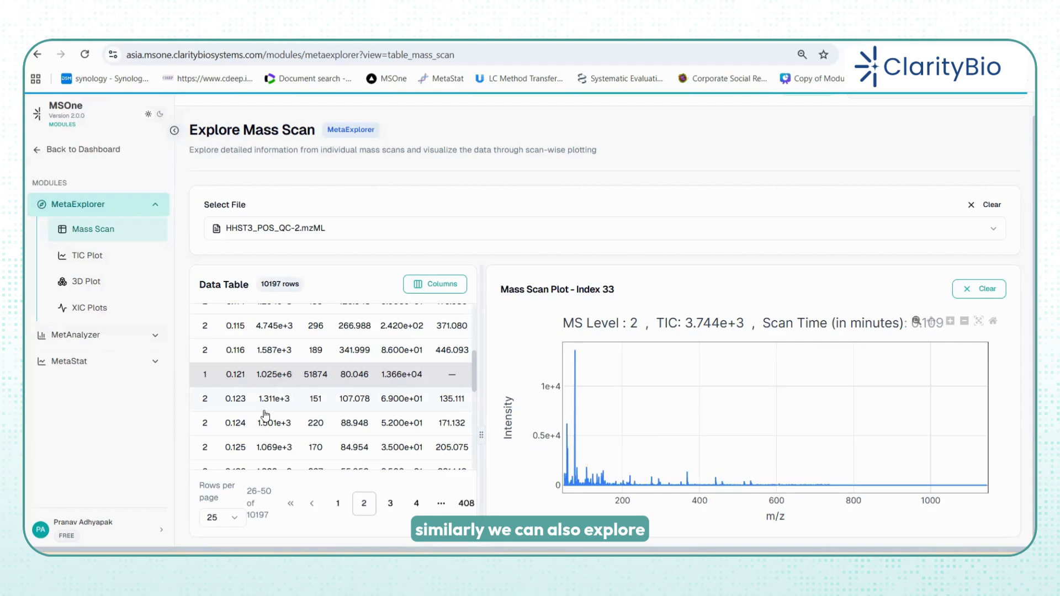
- Plot the MS level 2 scan at index 34, scan time 0.123 min, and adjust the widths of the scan table and plot
click(235, 405)
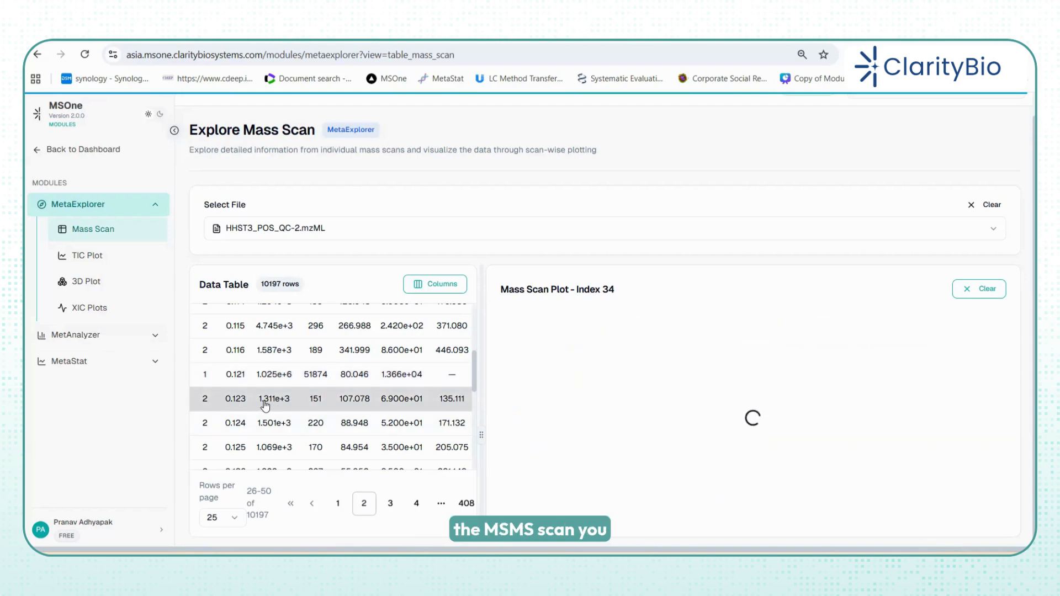
drag(481, 435, 649, 470)
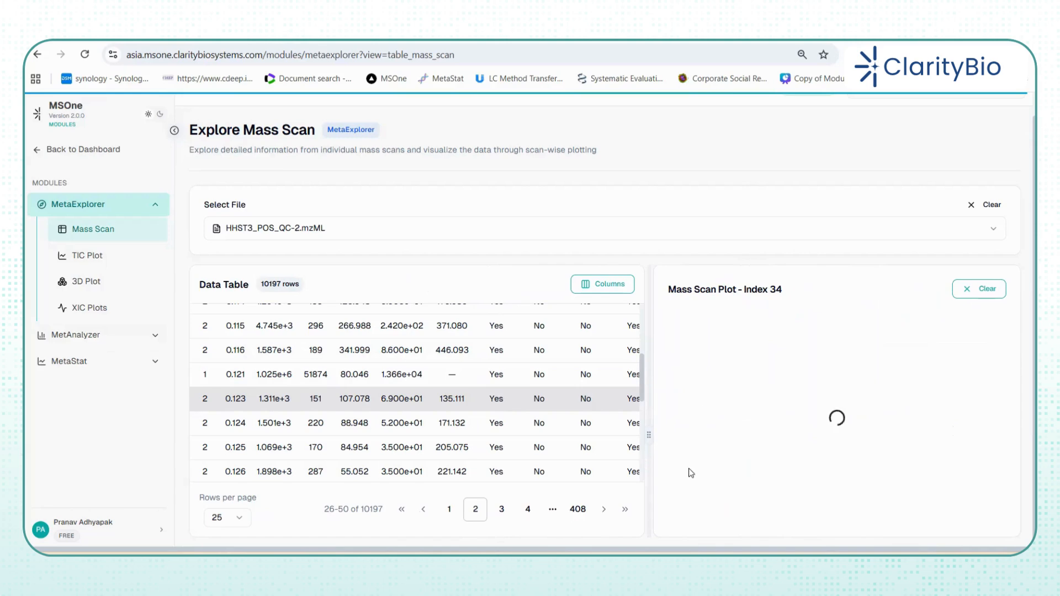
drag(645, 436, 589, 436)
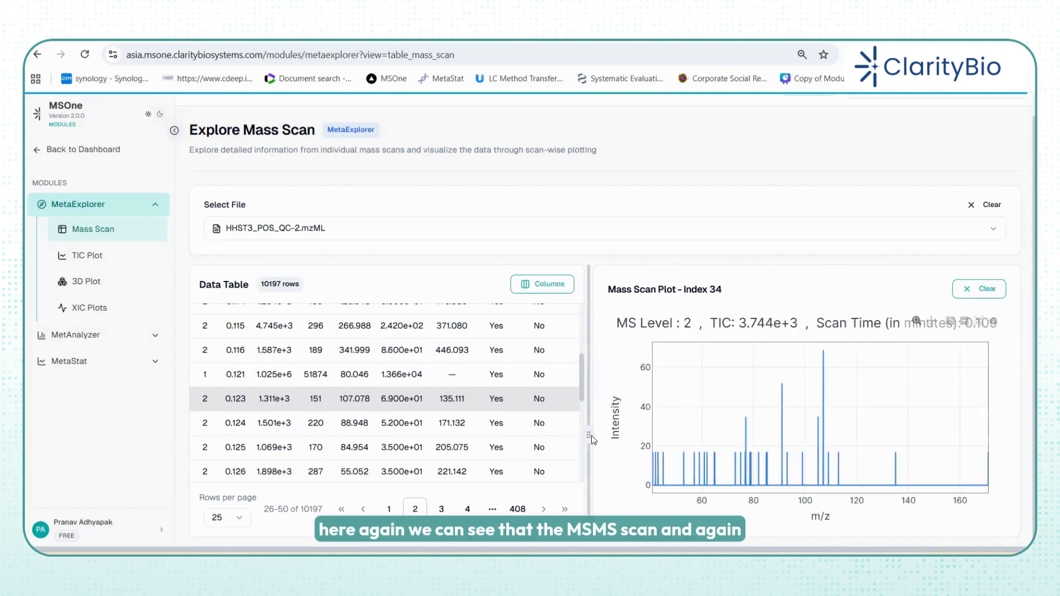
drag(589, 436, 514, 437)
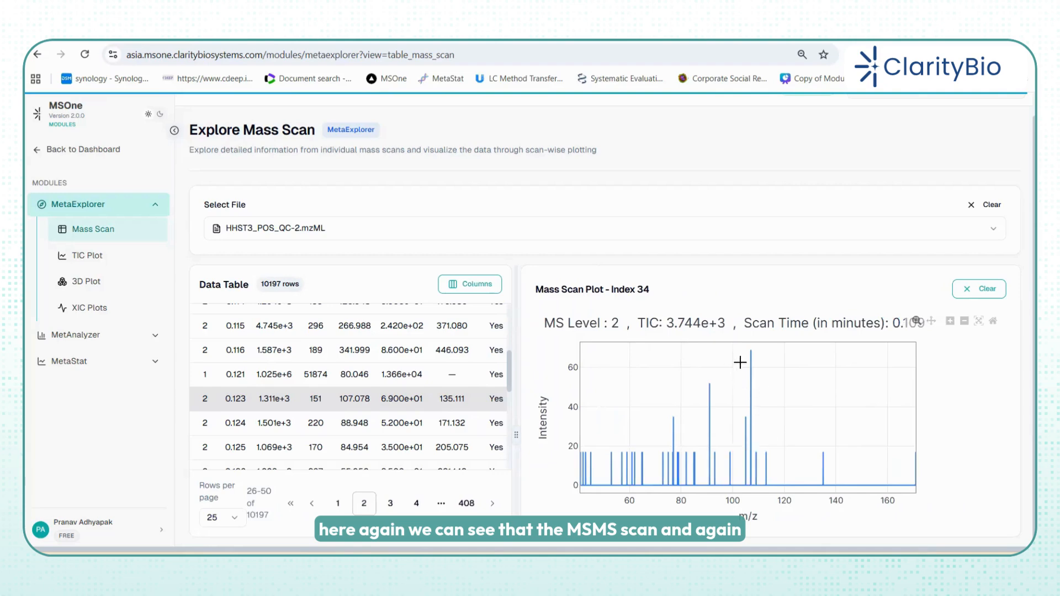
- Examine the shape of the MS/MS scan peak near m/z 105.06 up close and restore the full m/z range
drag(742, 377, 760, 470)
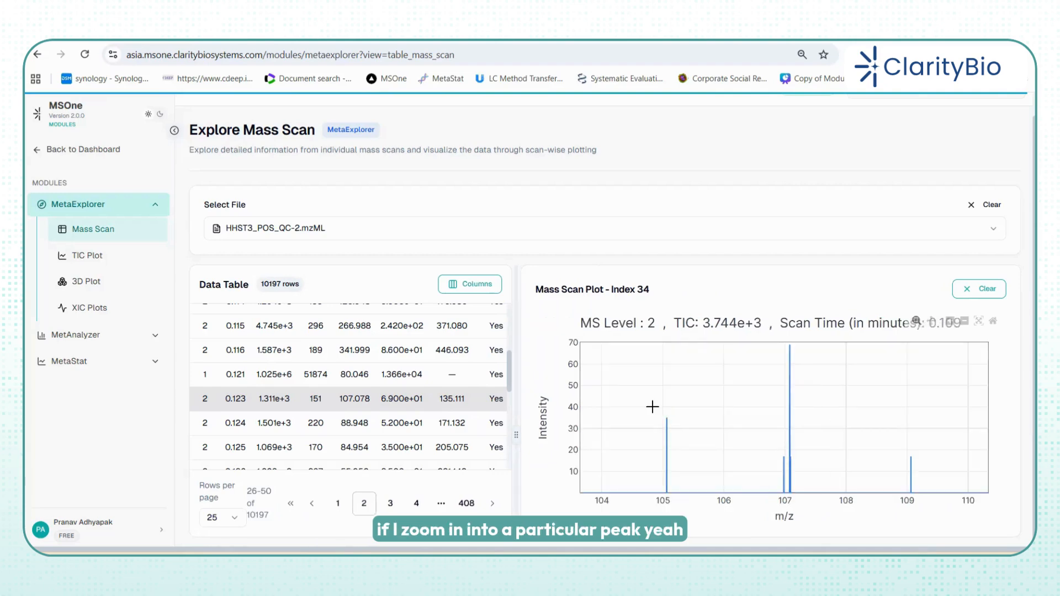
drag(652, 407, 670, 480)
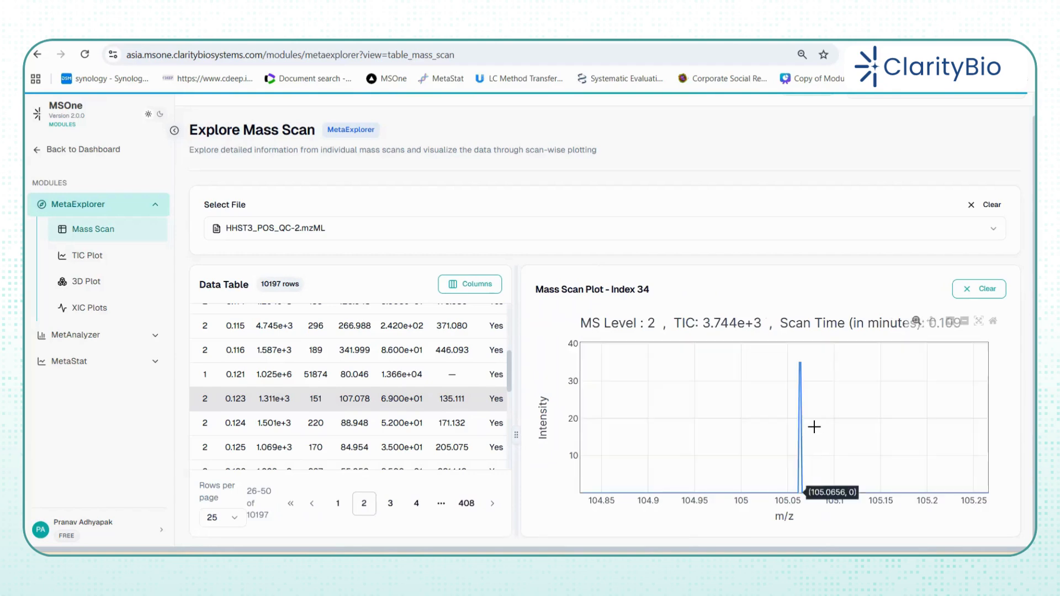
drag(780, 375, 813, 500)
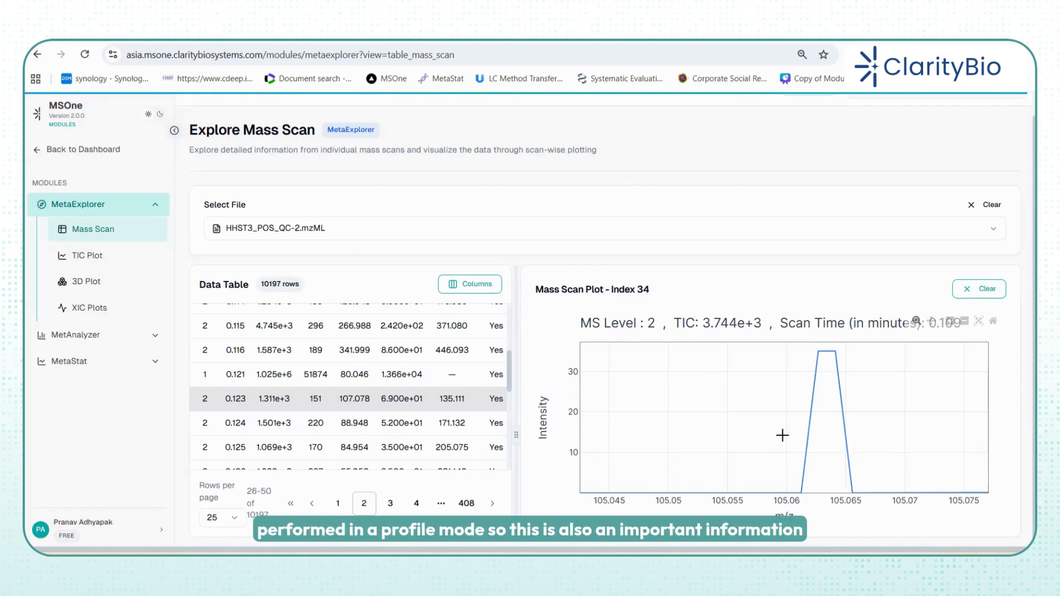
click(979, 322)
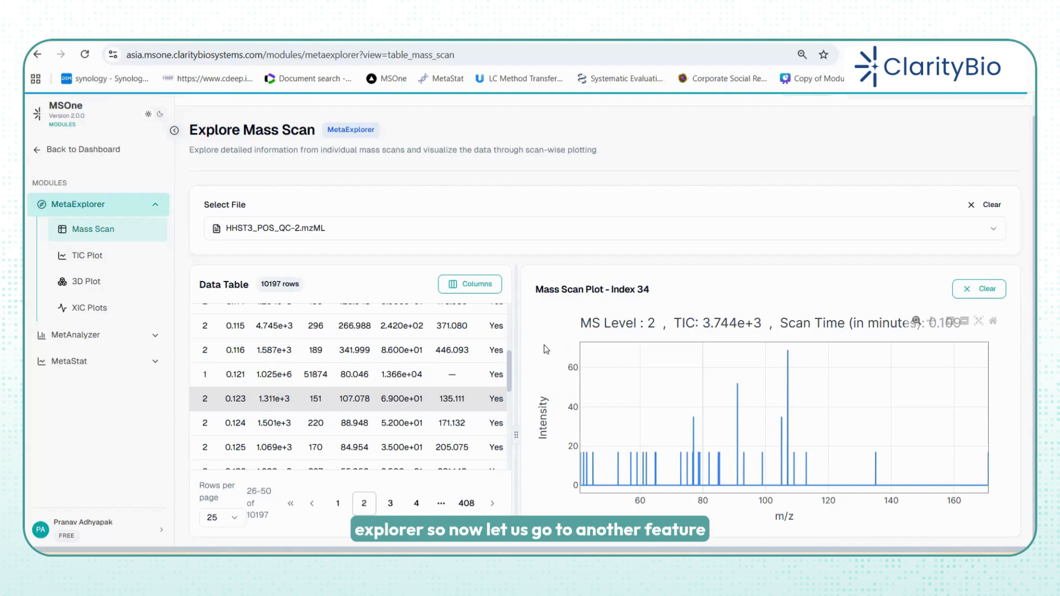
- Generate a 3D plot of HHST3_POS_QC-2.mzML for m/z 162.1072 at a retention time of 1 minute
click(100, 291)
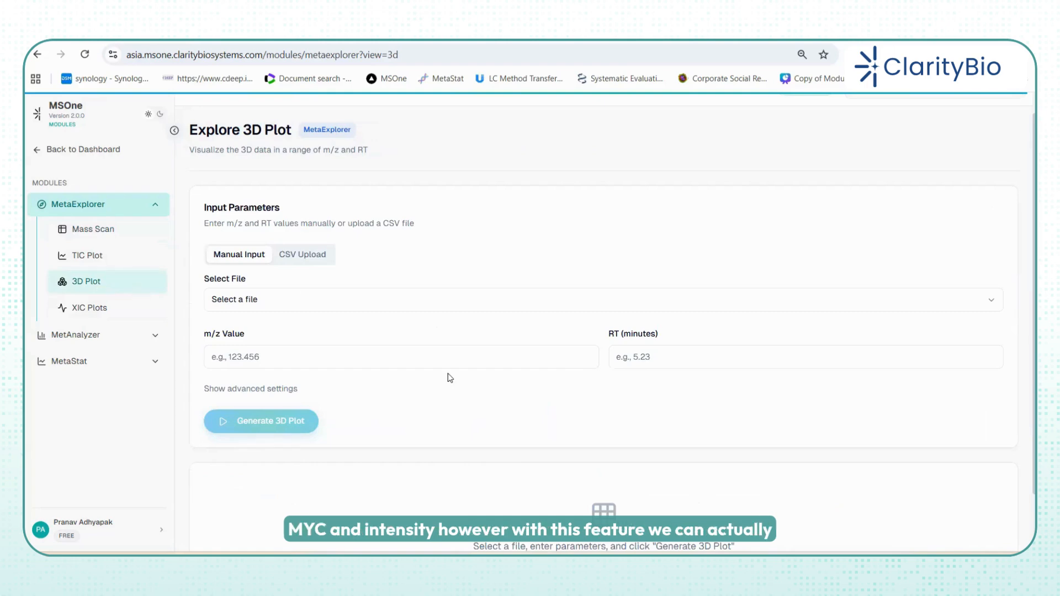
scroll(455, 411, down, 1)
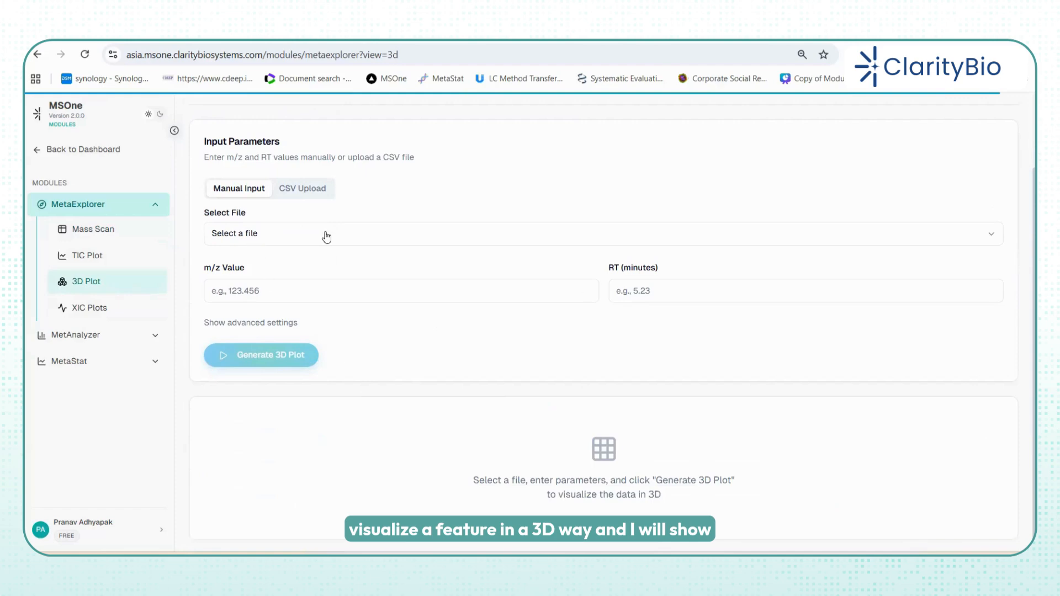
click(296, 236)
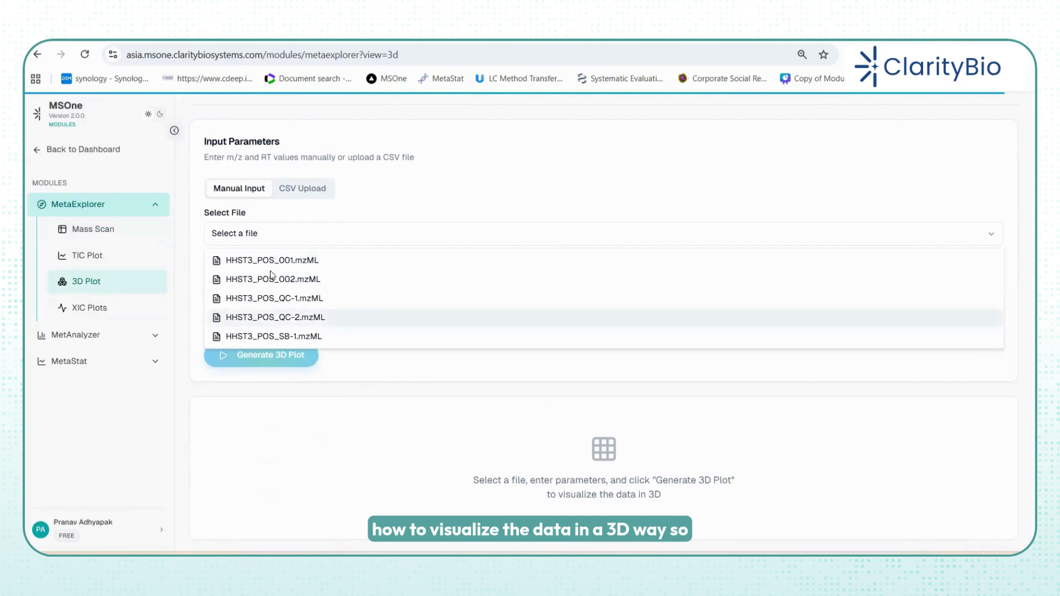
click(290, 318)
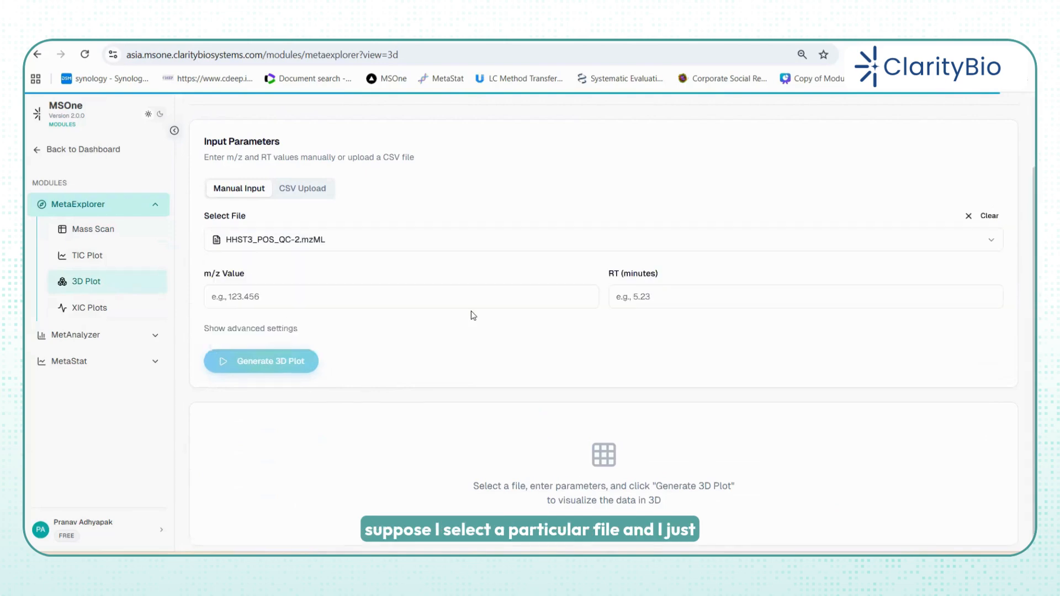
click(301, 298)
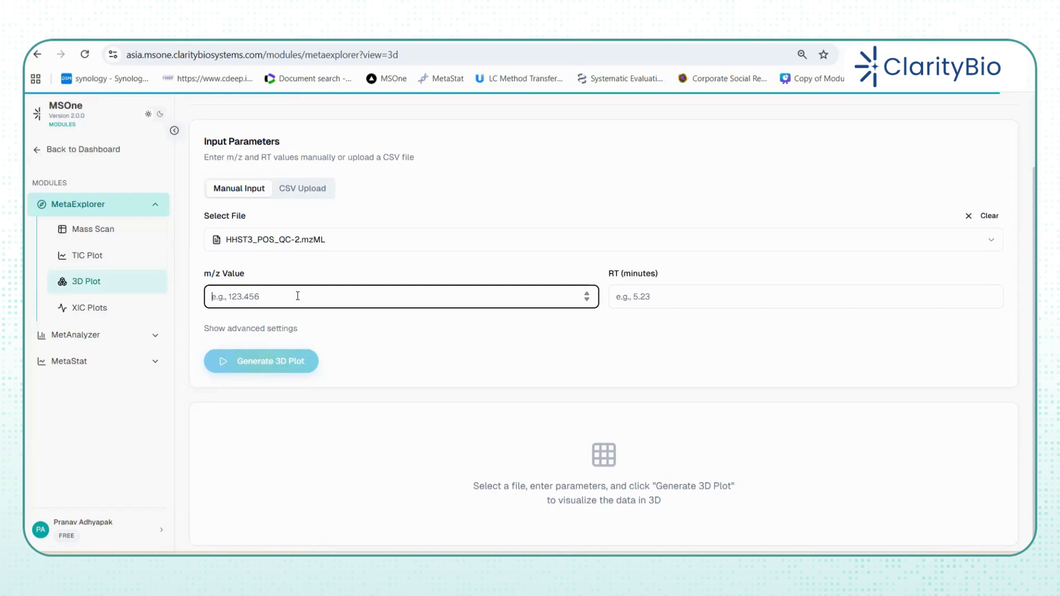
text(162)
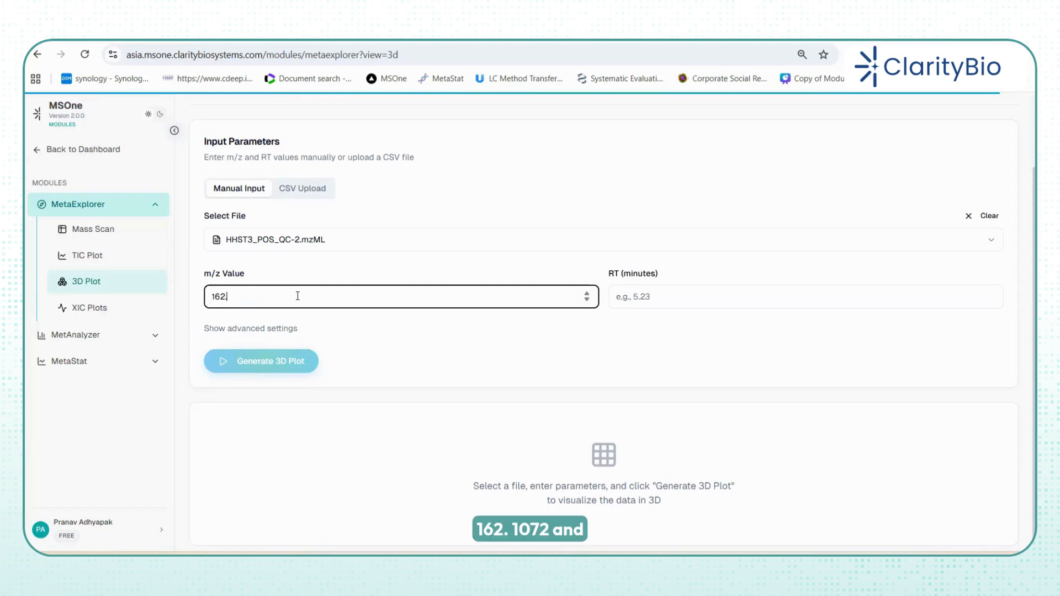
text(.1072)
click(638, 298)
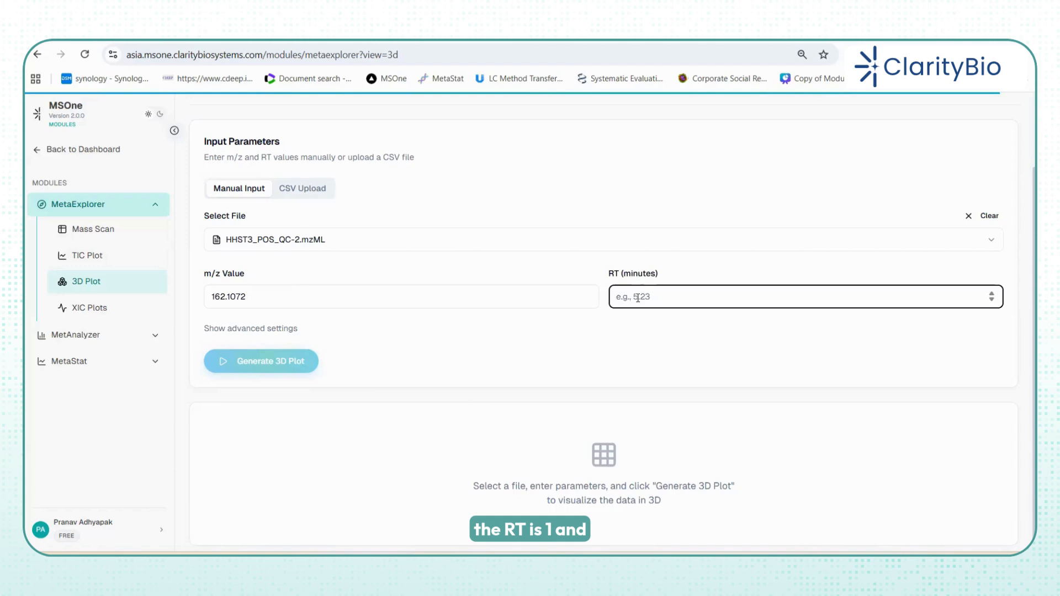
text(1)
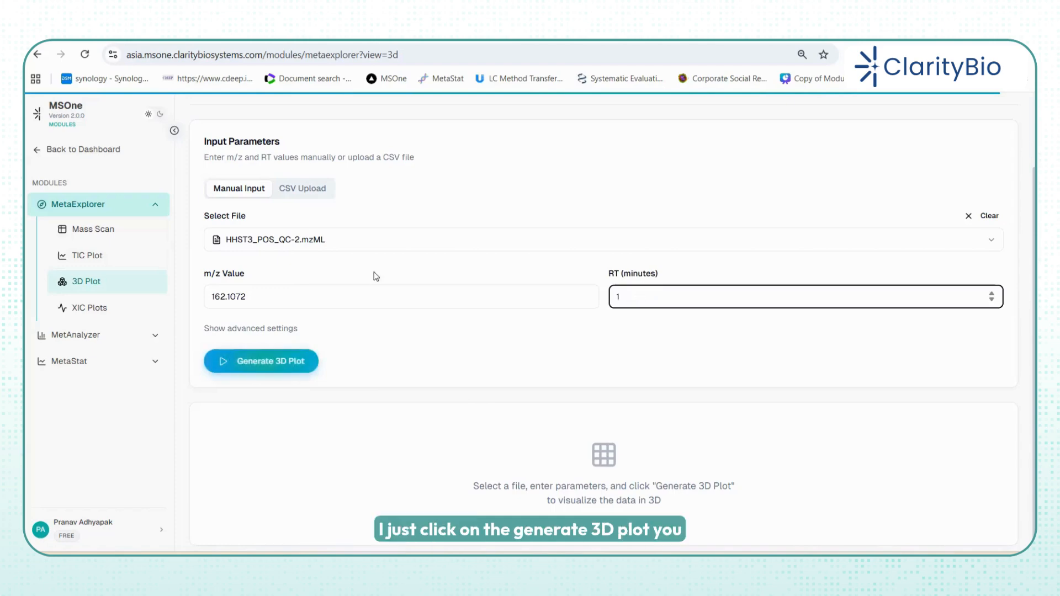
click(291, 363)
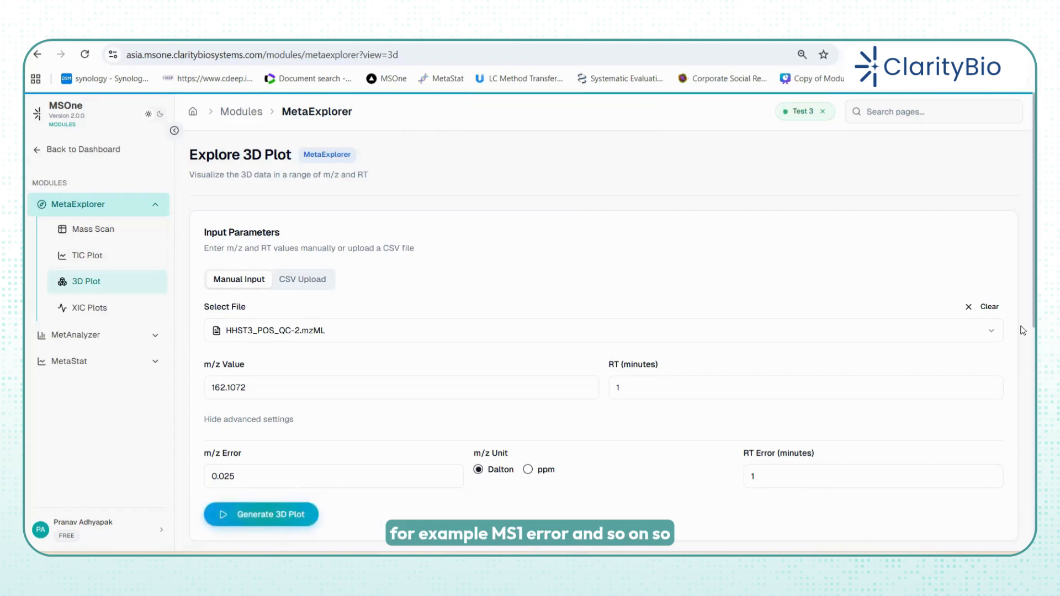
- Examine the 3D surface plot's peak from several angles along the m/z, retention time and intensity axes
drag(1022, 325, 1022, 472)
scroll(1022, 473, down, 3)
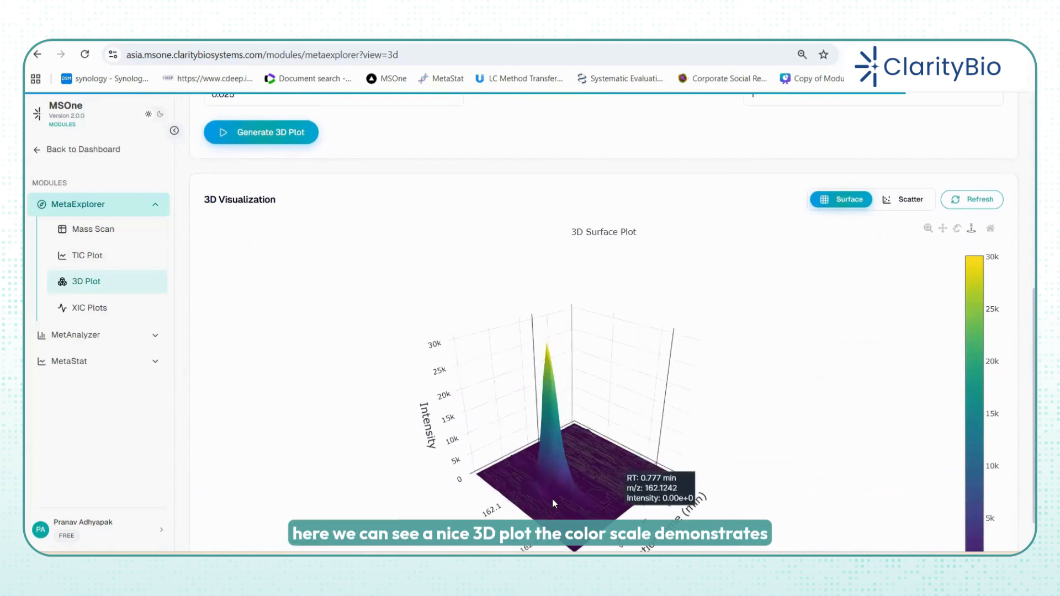
drag(552, 498, 585, 466)
mouse_move(558, 370)
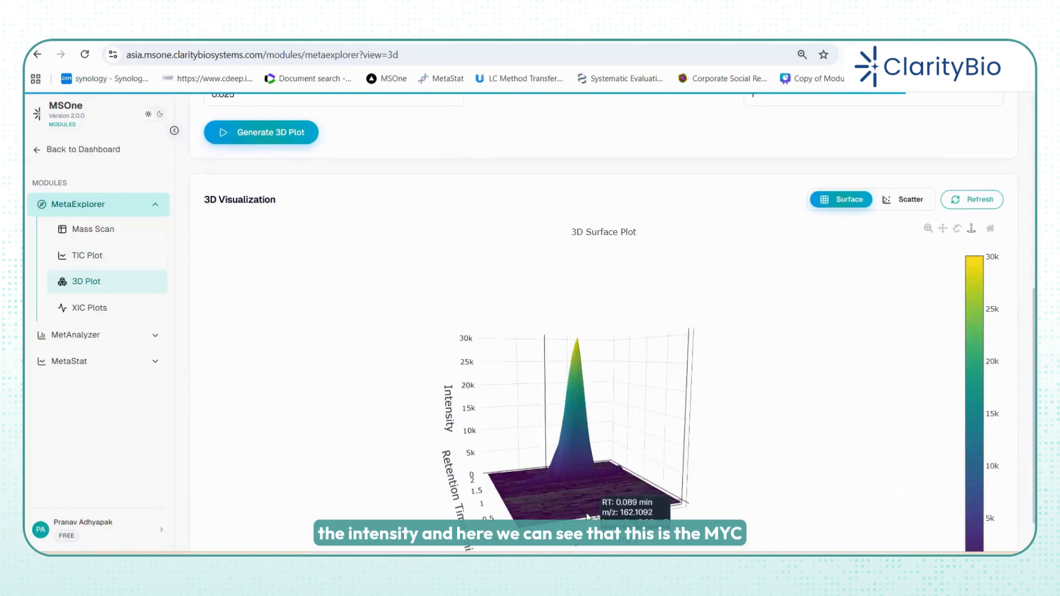
drag(589, 496, 664, 485)
scroll(552, 418, up, 2)
scroll(556, 420, up, 2)
scroll(602, 461, down, 3)
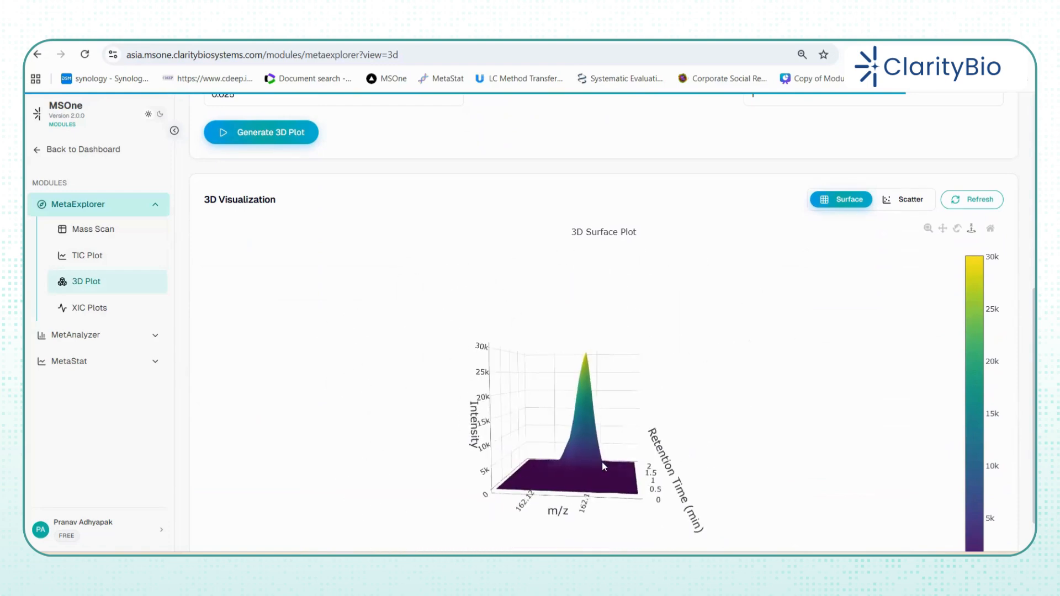
drag(602, 462, 522, 486)
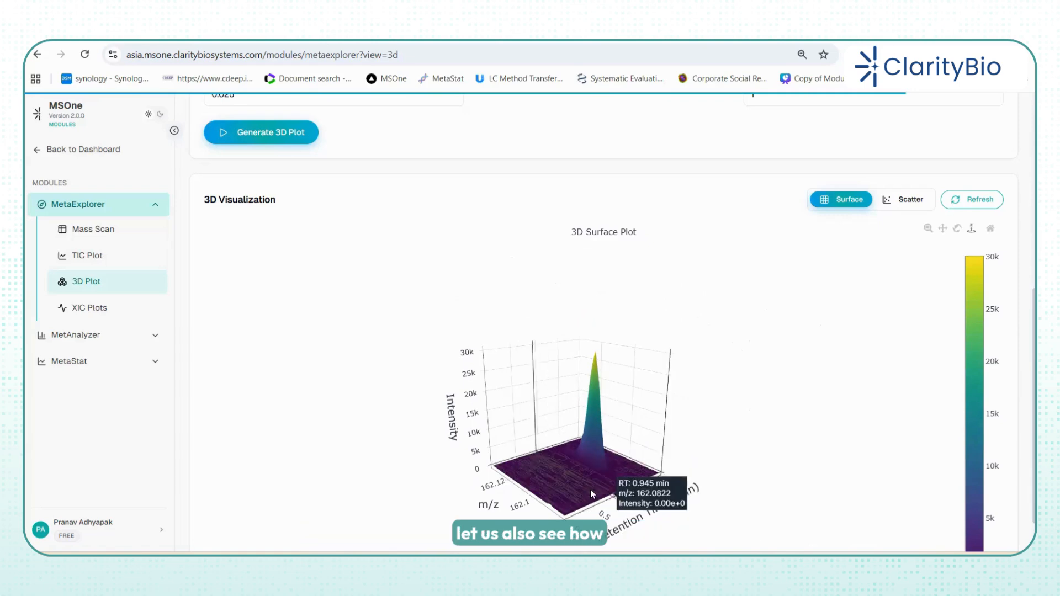
drag(591, 493, 552, 486)
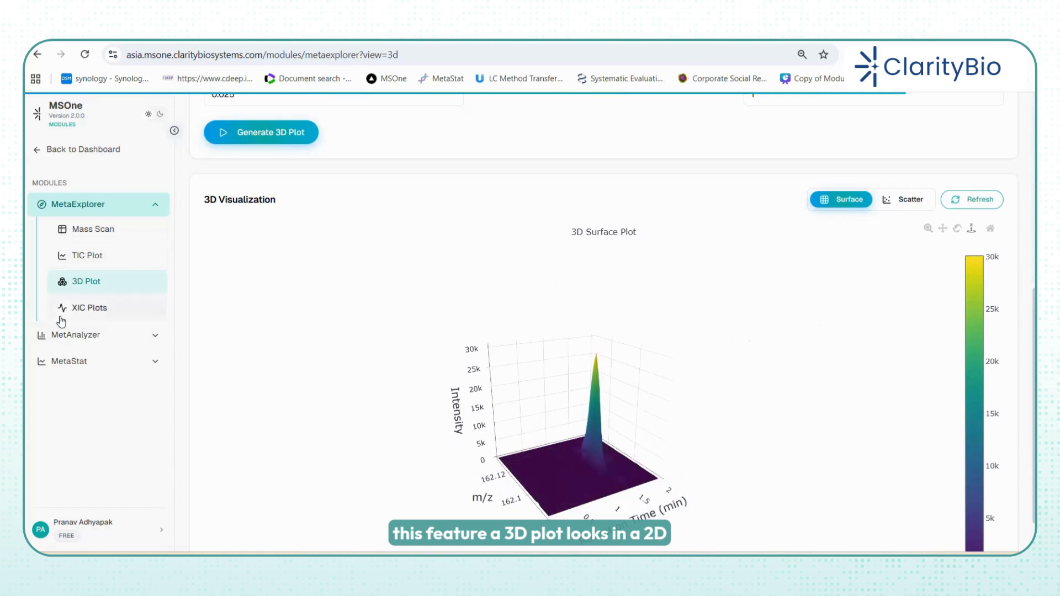
- Generate an extracted ion chromatogram of HHST3_POS_QC-2.mzML for m/z 162.107 at RT 1 minute with Smoothing Level 1
click(106, 313)
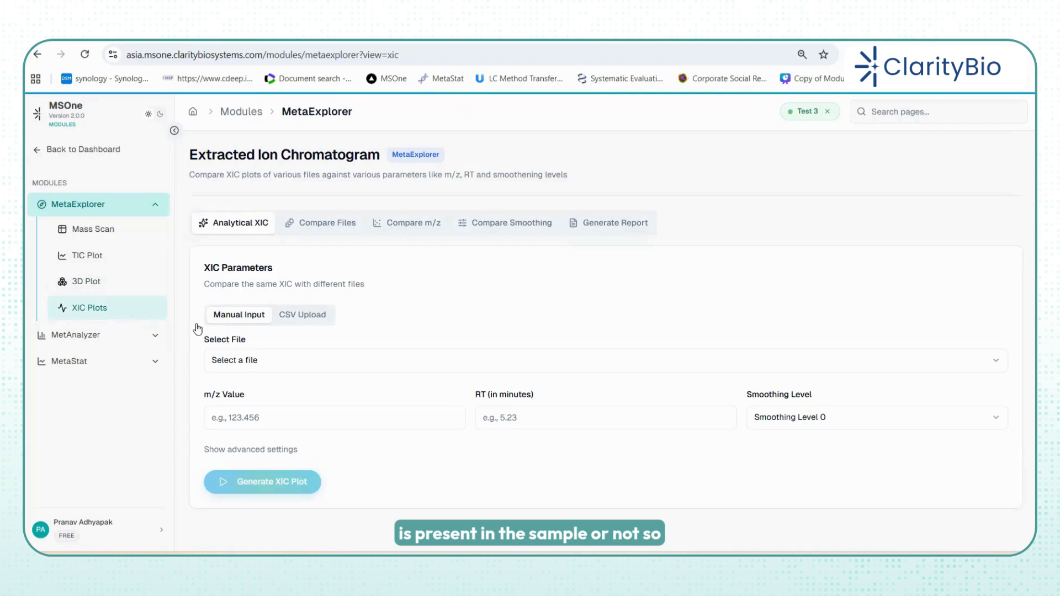
click(261, 359)
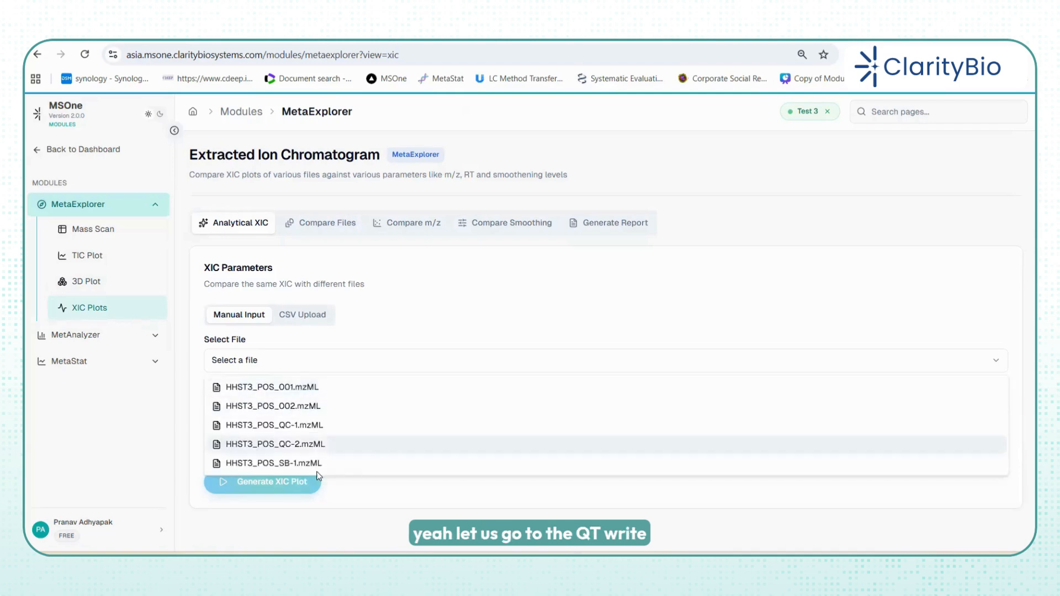
click(309, 445)
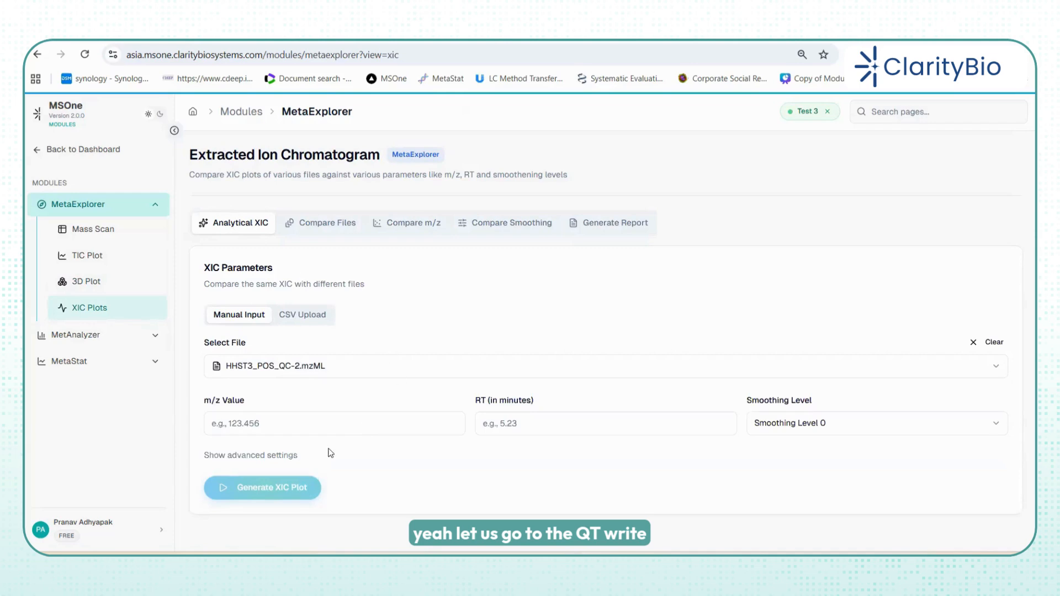
click(305, 426)
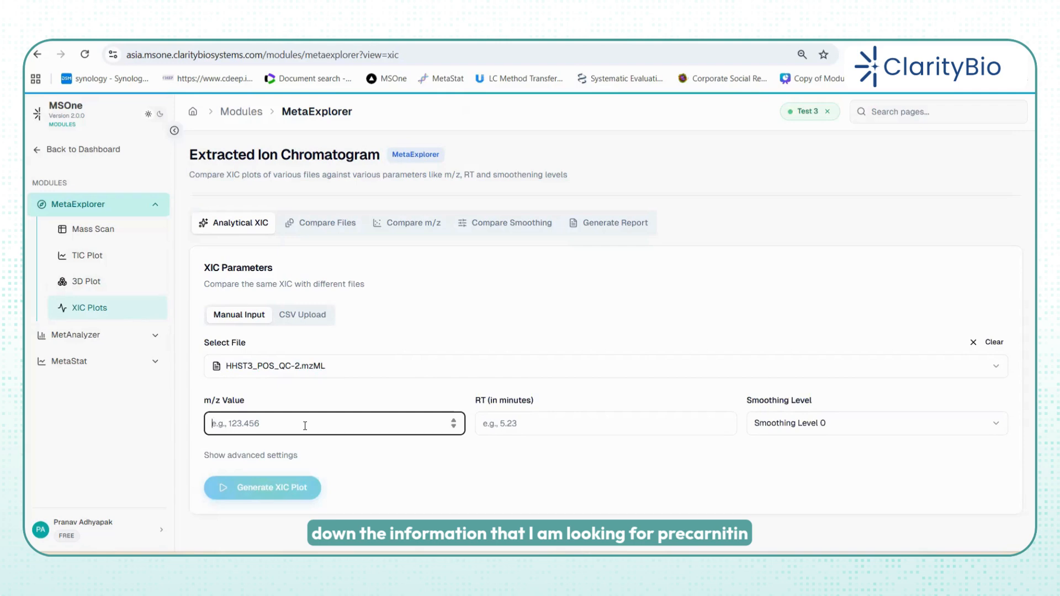
text(162.10)
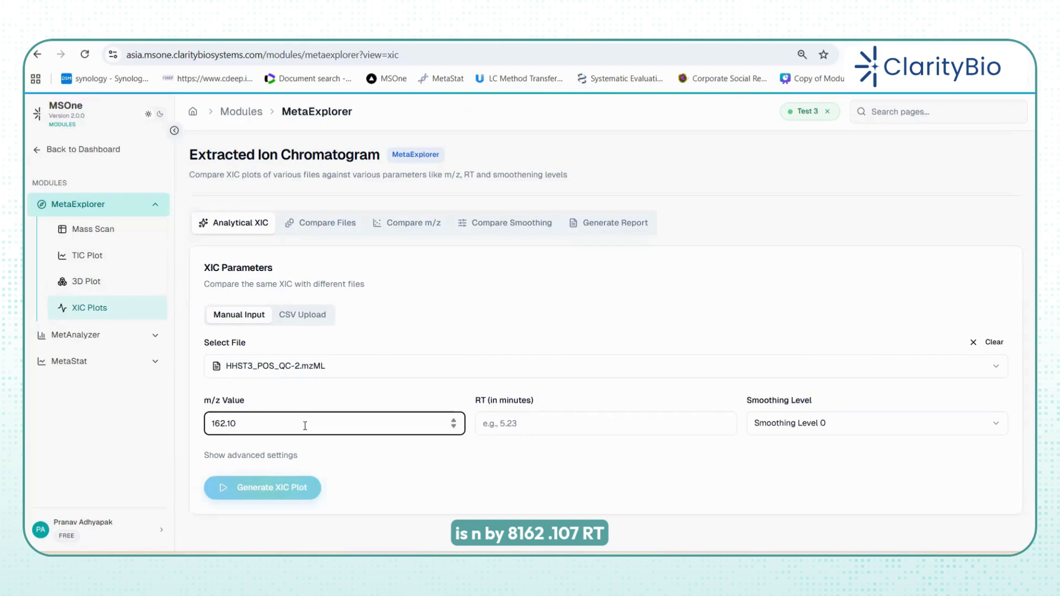
text(7)
click(498, 421)
text(1)
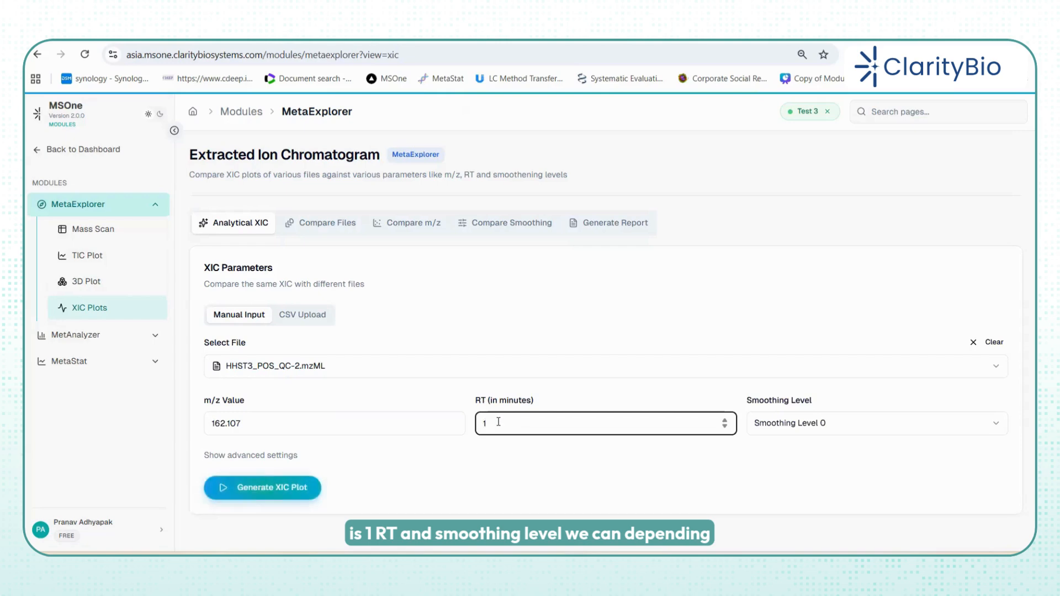
click(827, 425)
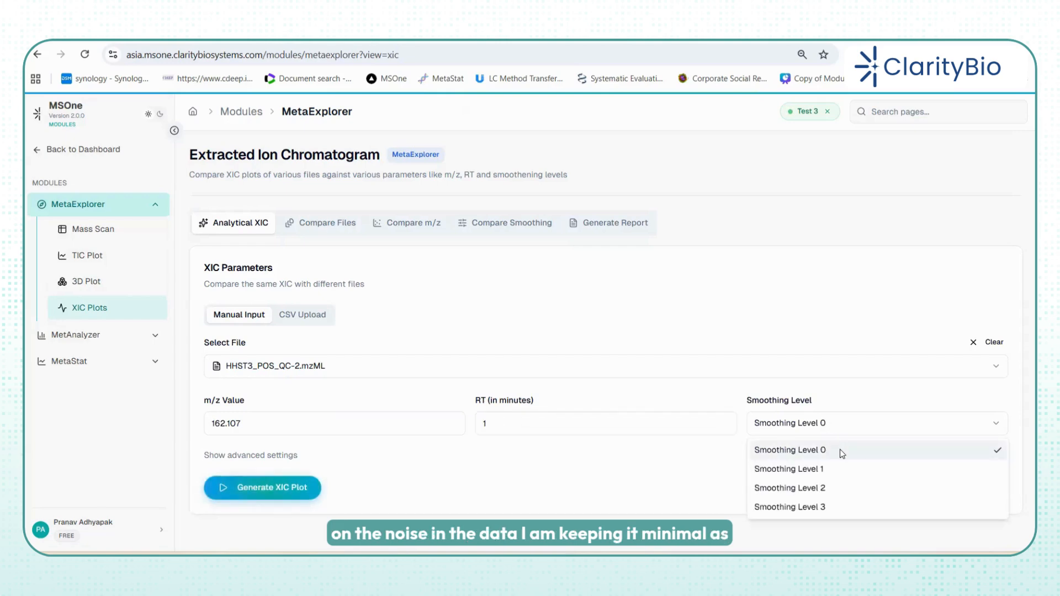
click(814, 470)
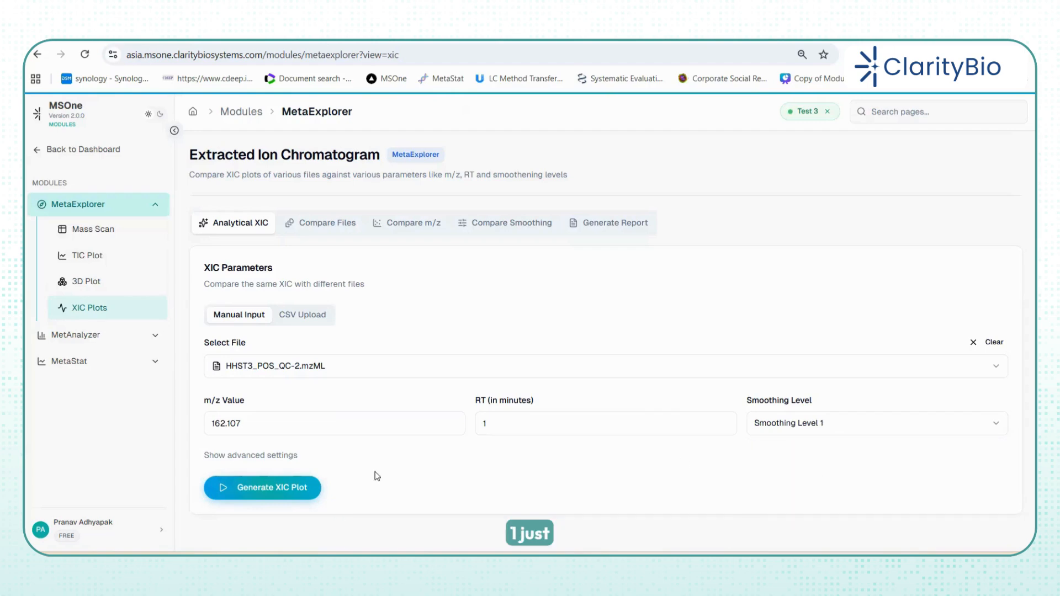
click(265, 489)
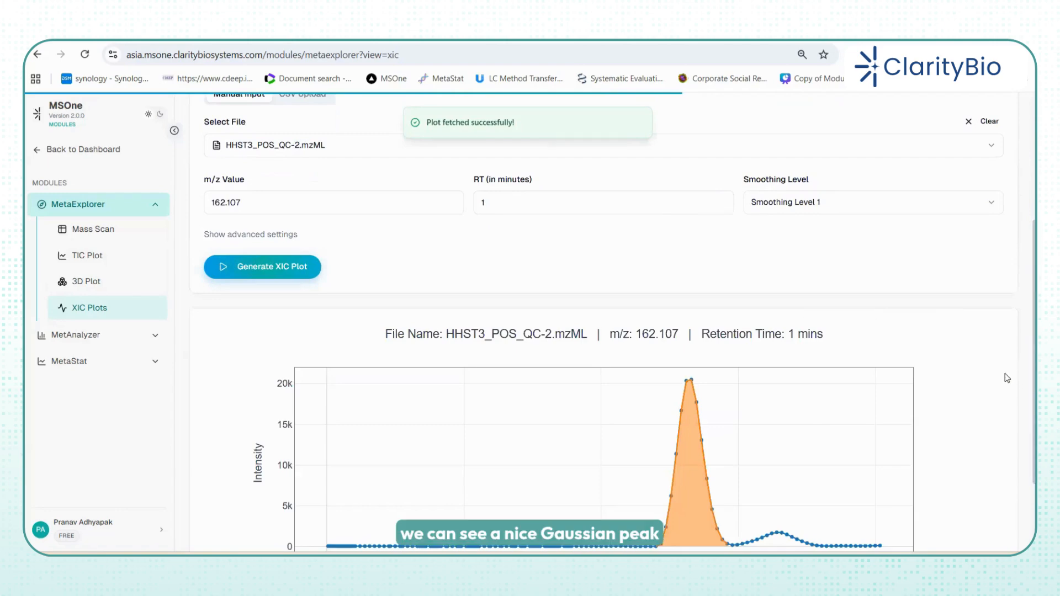
scroll(1007, 378, down, 1)
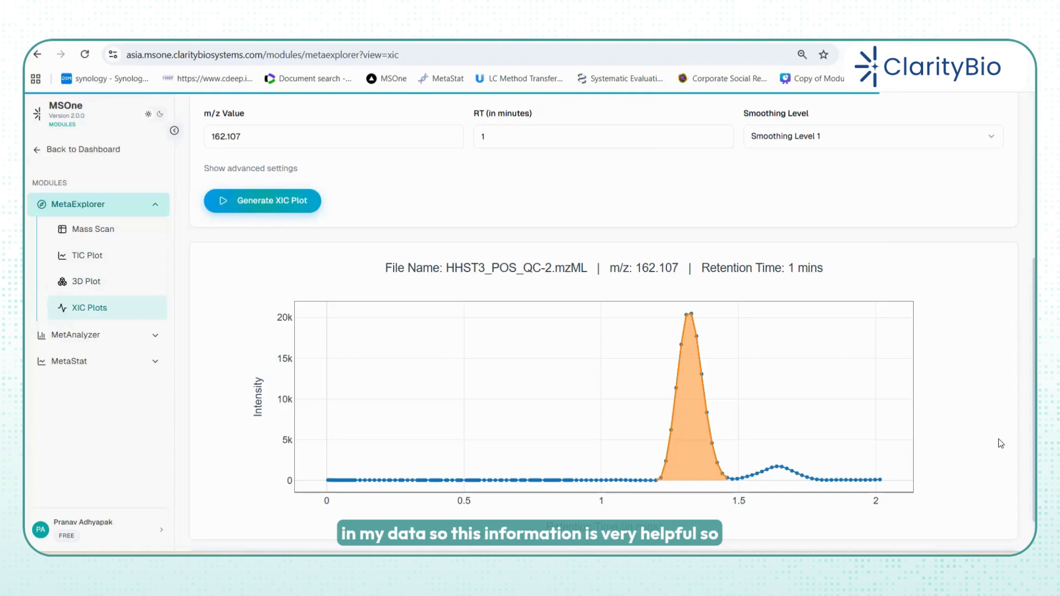
- Look over the Compare Files and Compare m/z forms for XIC plots and return to Analytical XIC
scroll(1000, 443, up, 5)
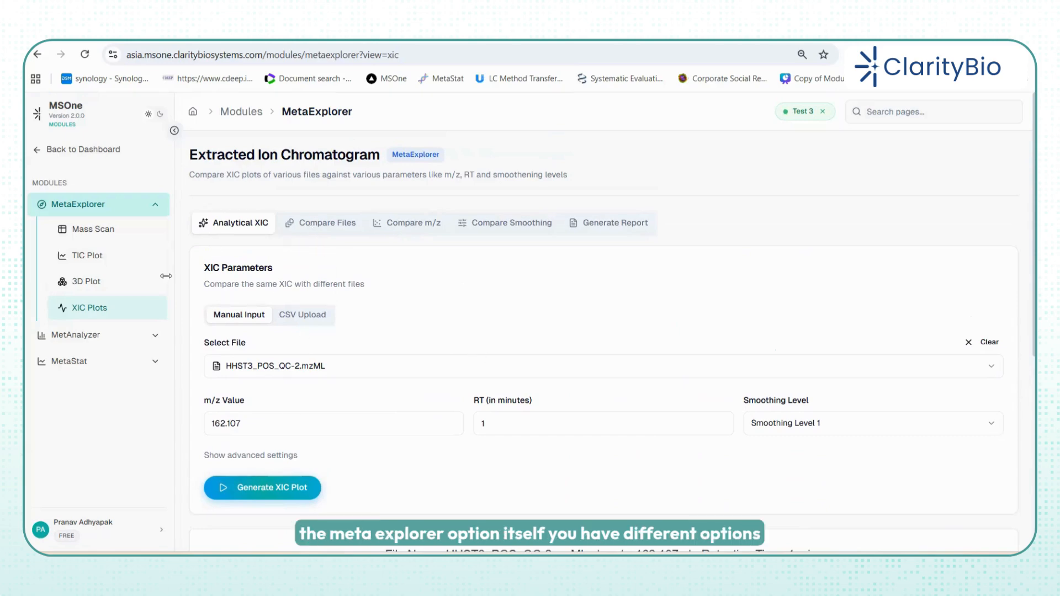
click(330, 226)
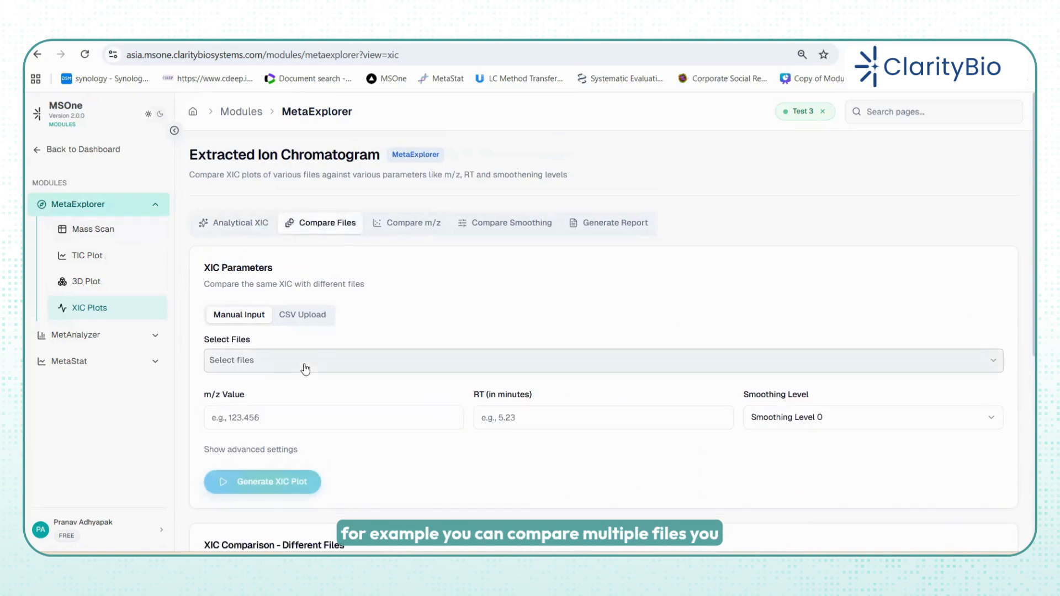
click(407, 226)
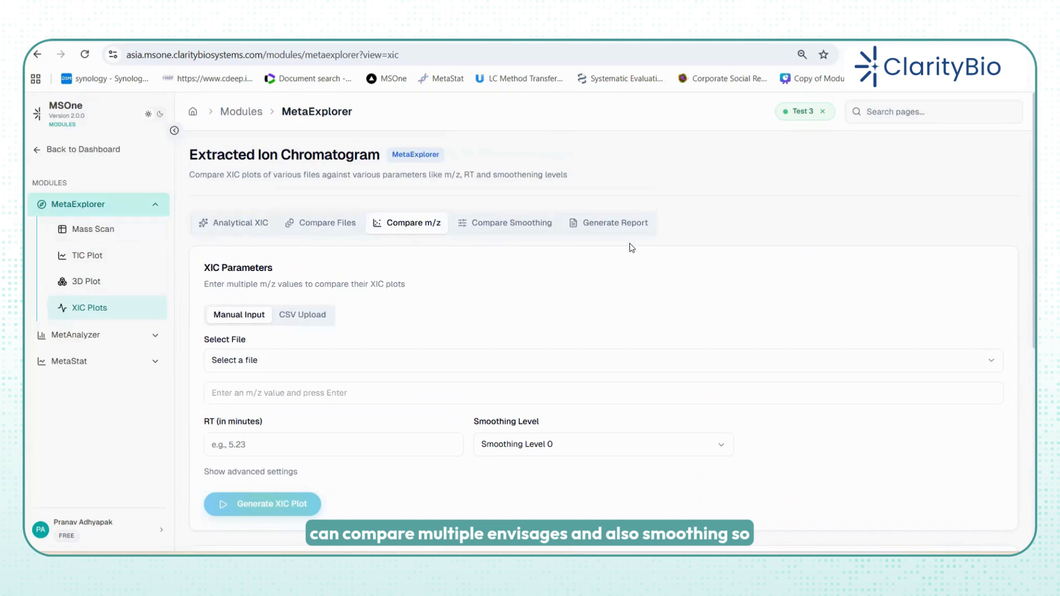
click(237, 225)
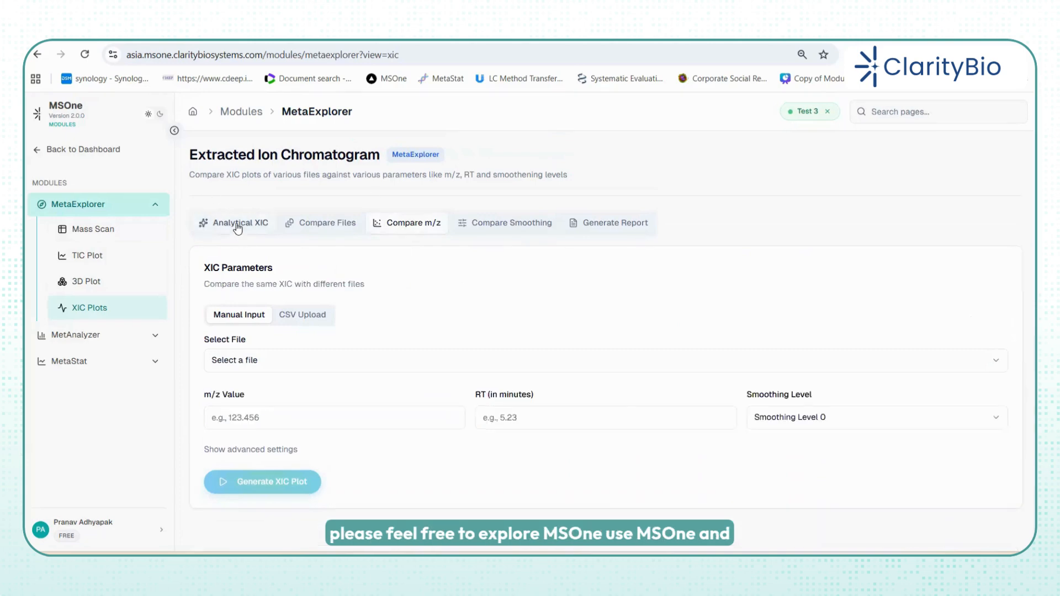